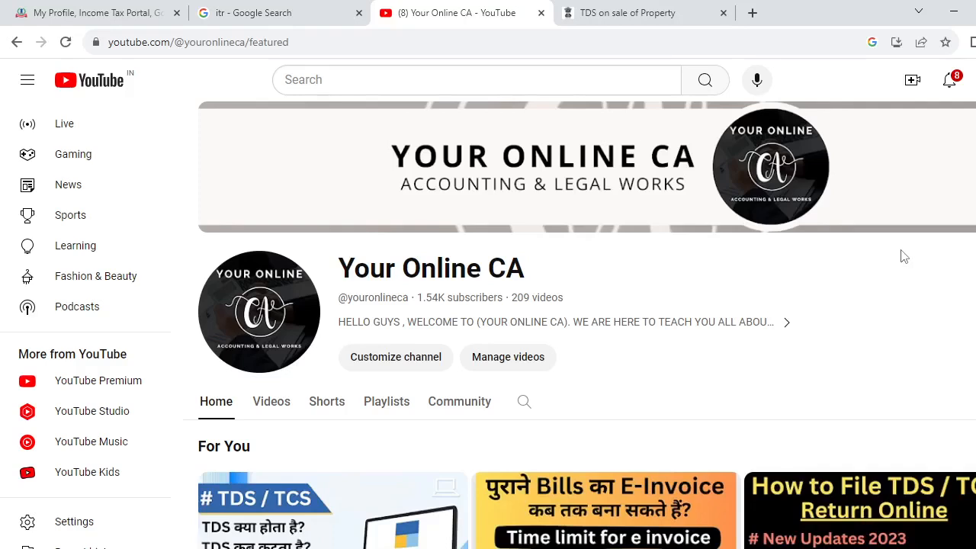
# Read the listed steps for filling Form 26QB on the TDS on Sale of Property page.
pyautogui.click(647, 9)
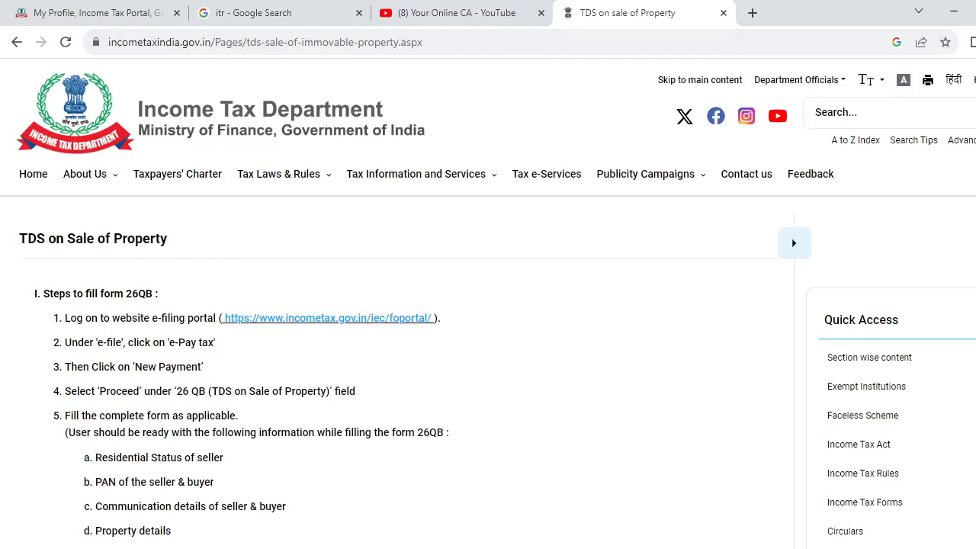
pyautogui.scroll(-1, 488, 305)
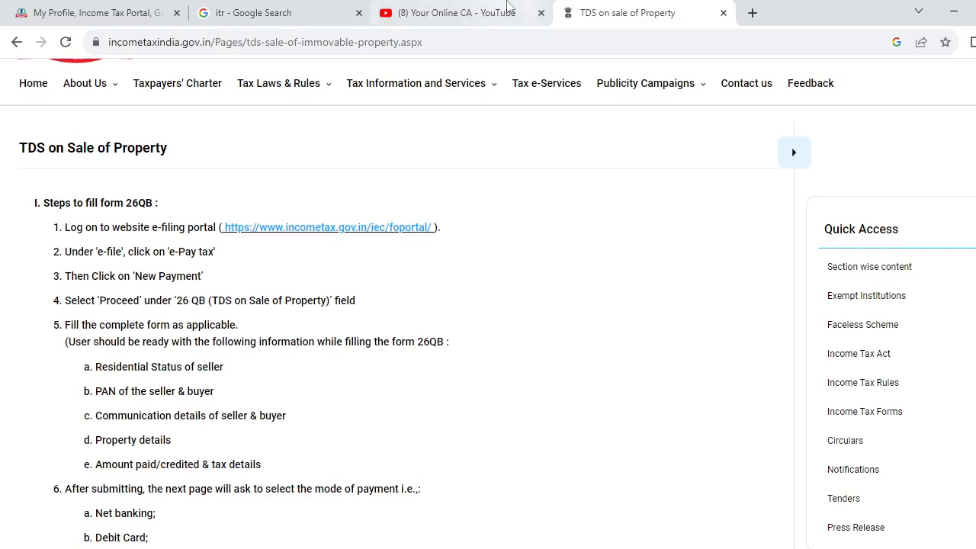
pyautogui.moveTo(127, 6)
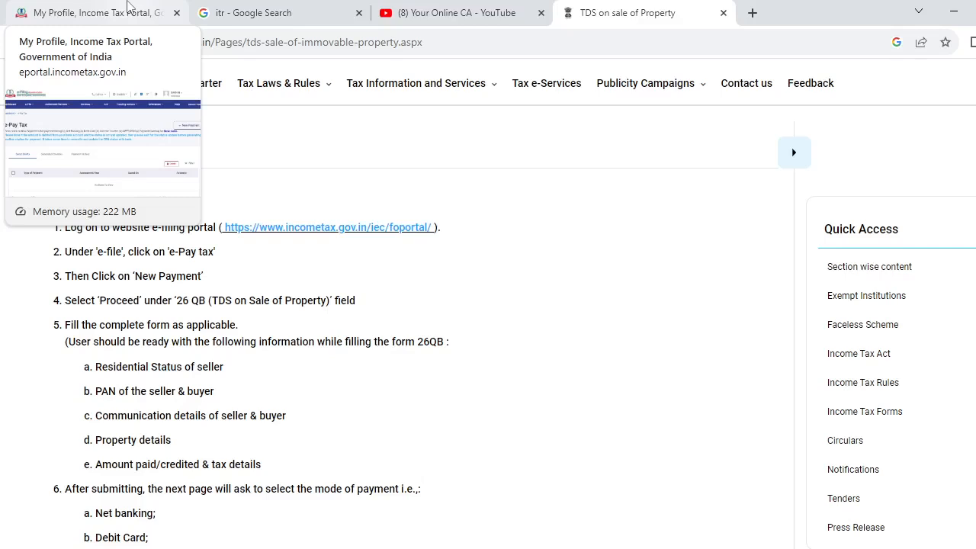
# Start a new e-Pay Tax payment on the e-filing portal and proceed with 26 QB (TDS on Sale of Property).
pyautogui.click(127, 13)
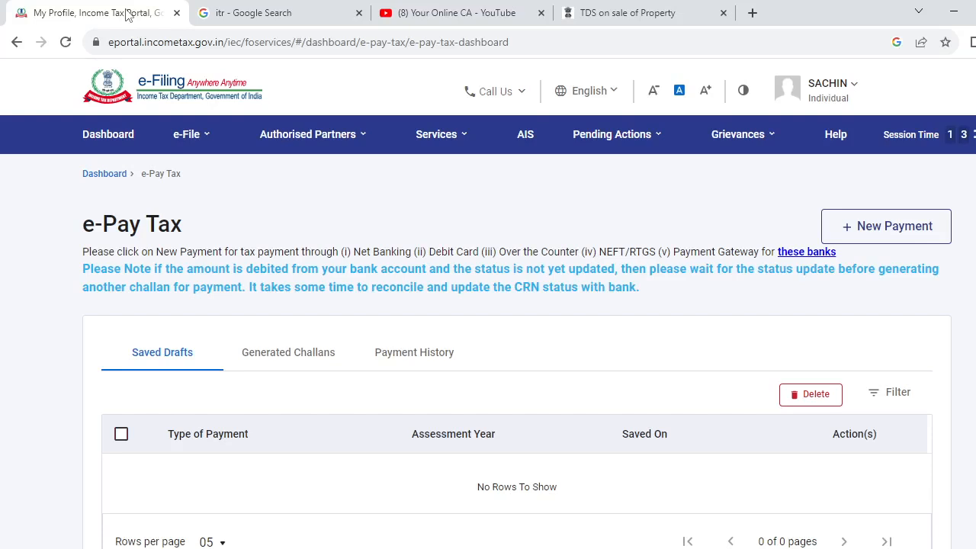
pyautogui.click(198, 131)
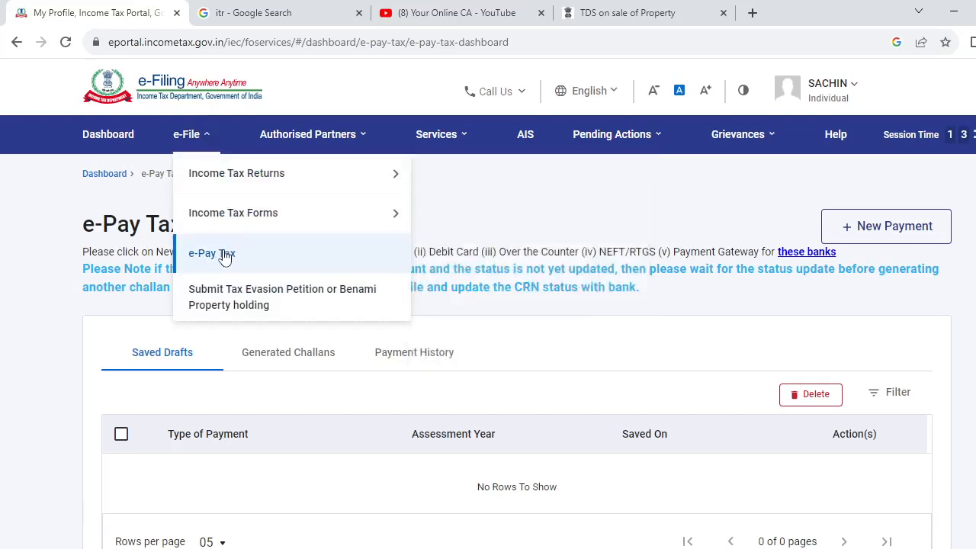
pyautogui.click(633, 374)
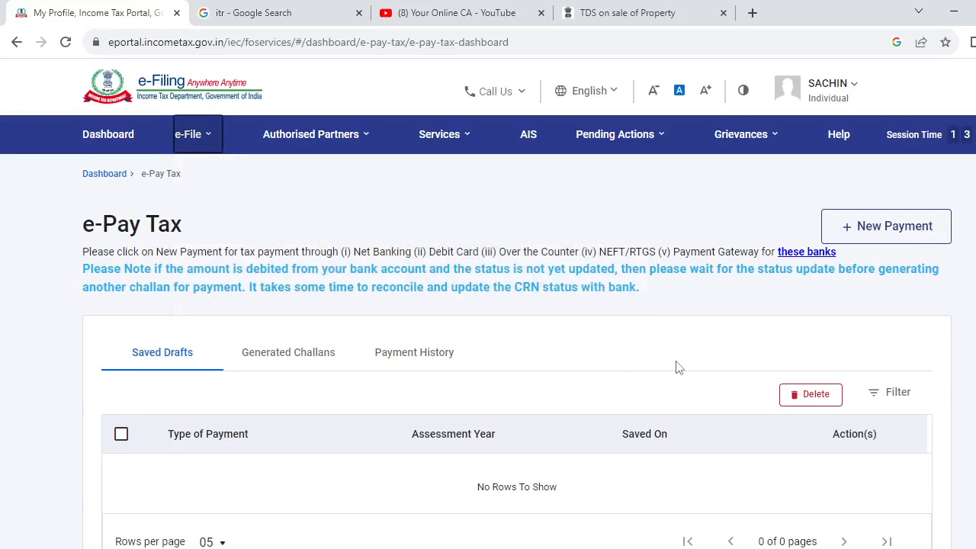
pyautogui.click(882, 242)
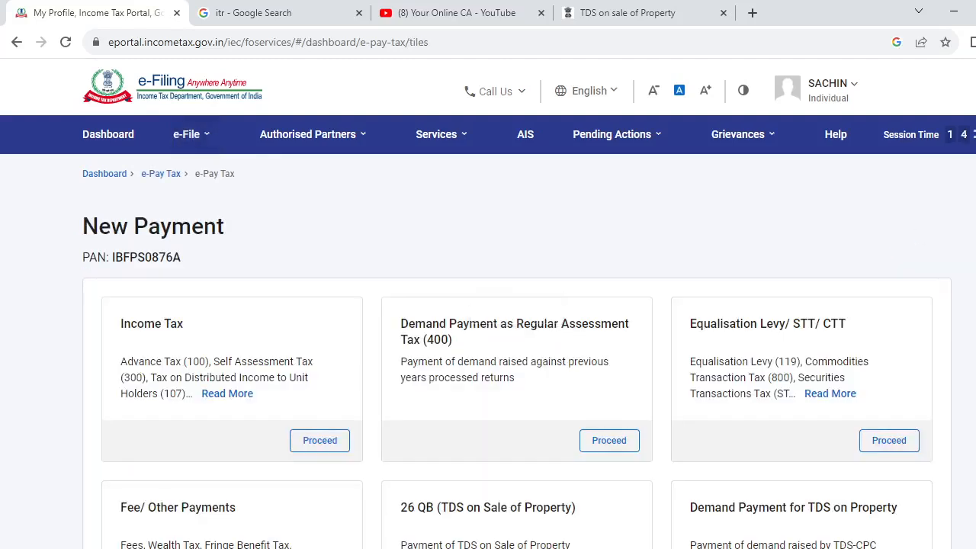
pyautogui.scroll(-3, 488, 343)
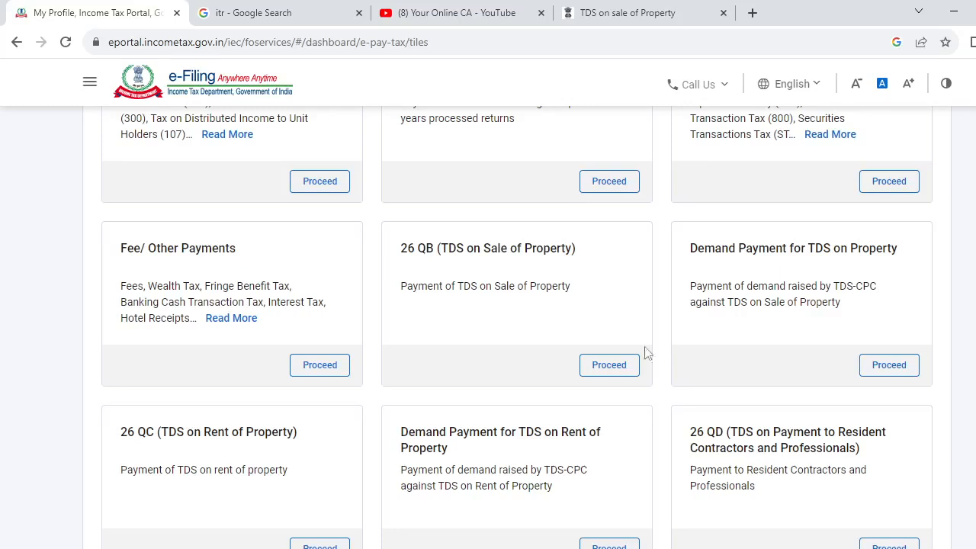
pyautogui.click(615, 365)
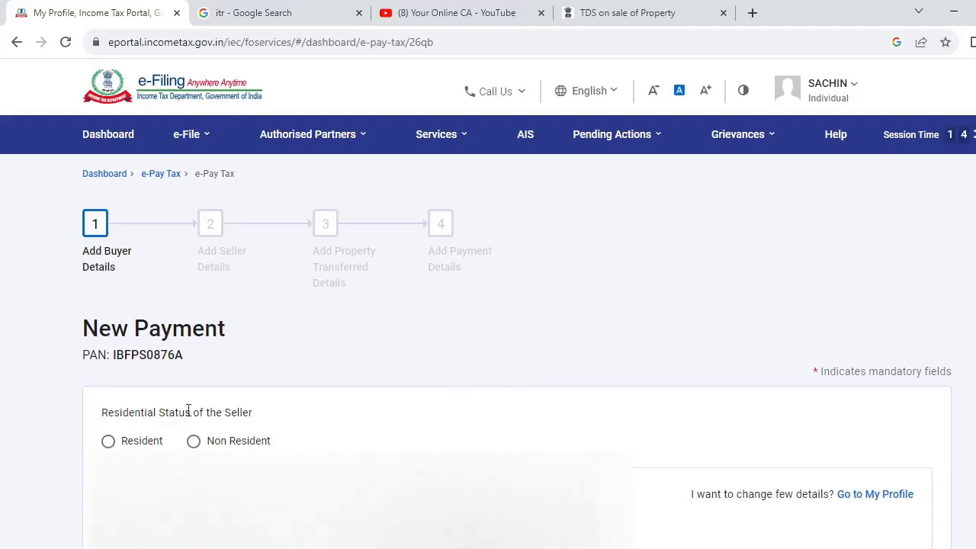
# Complete the buyer details with the seller's status as Resident and No for more than one buyer, and continue.
pyautogui.click(127, 446)
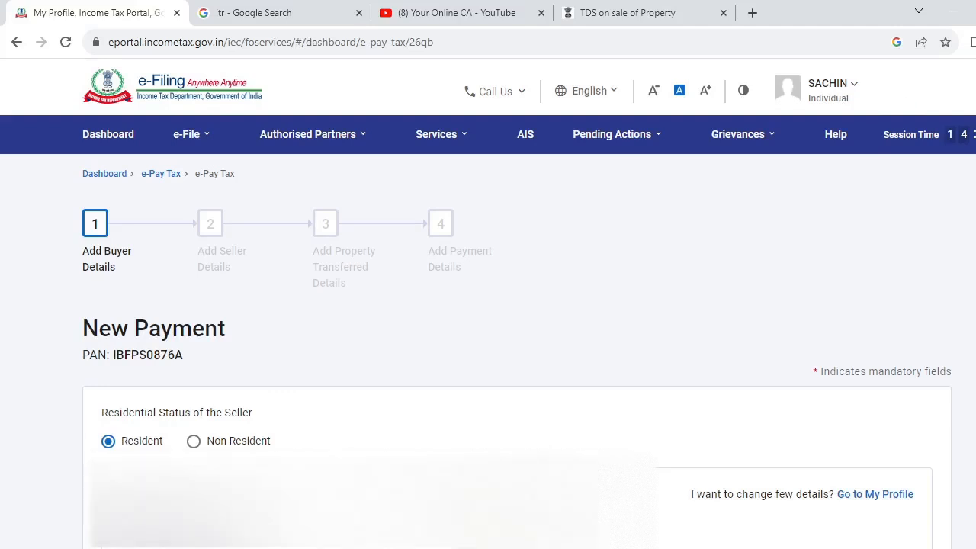
pyautogui.scroll(-10, 488, 343)
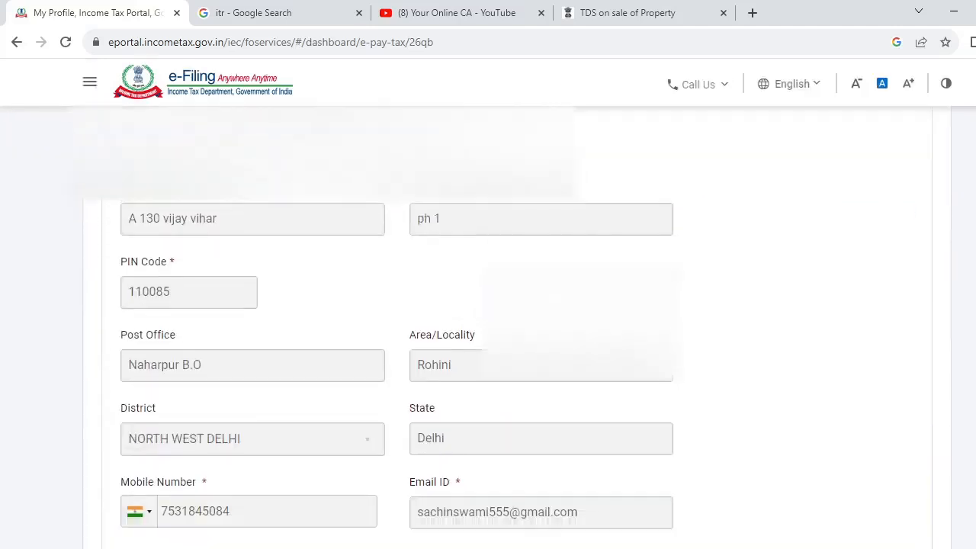
pyautogui.scroll(-3, 487, 327)
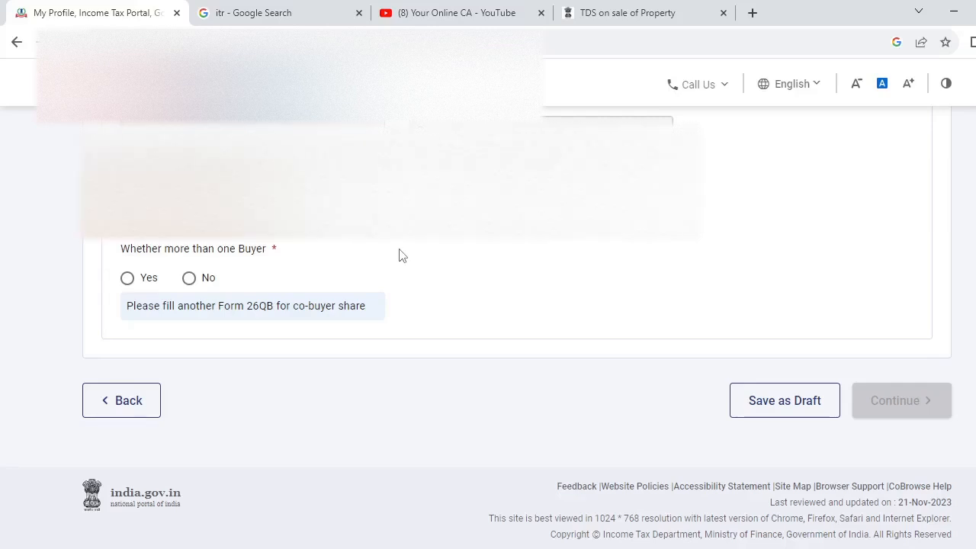
pyautogui.click(190, 279)
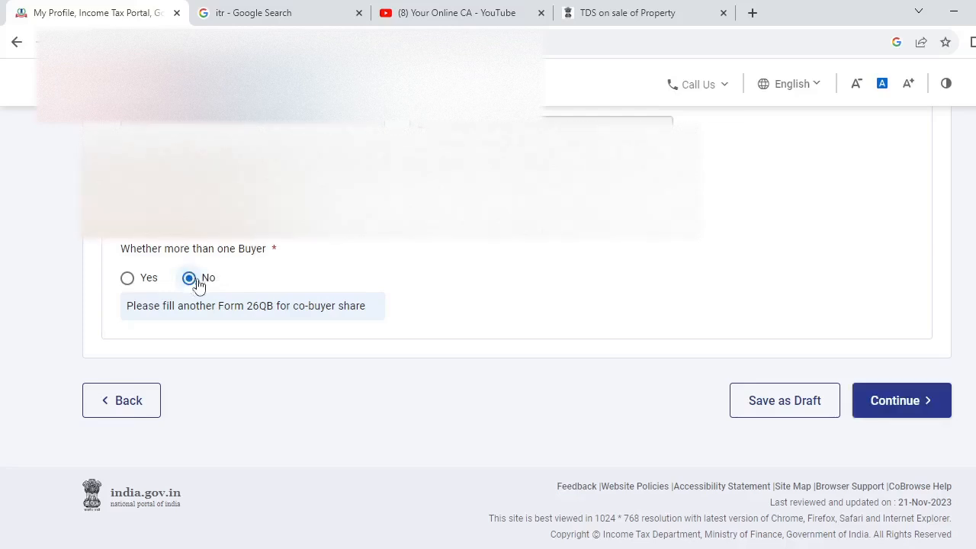
pyautogui.click(901, 400)
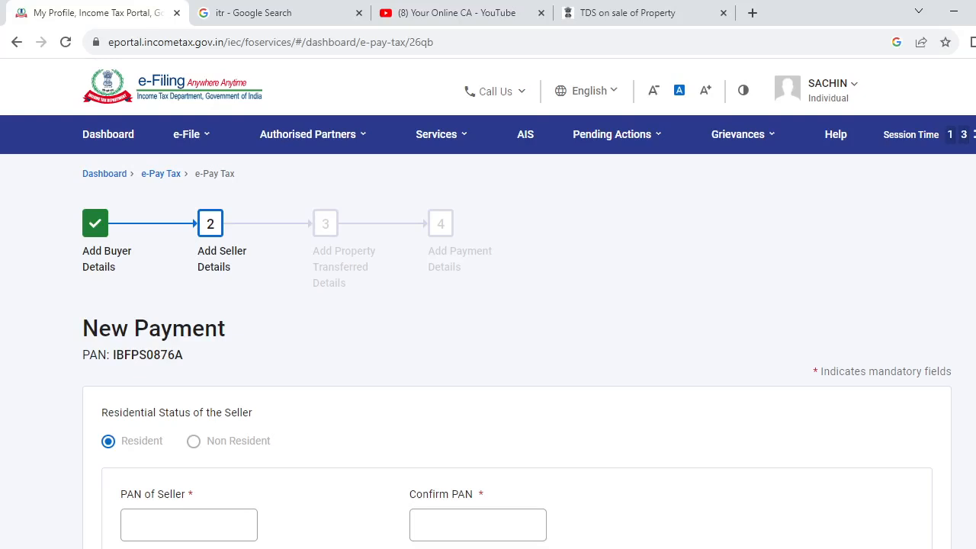
# Scroll through the seller details form to review its required fields.
pyautogui.scroll(-10, 488, 305)
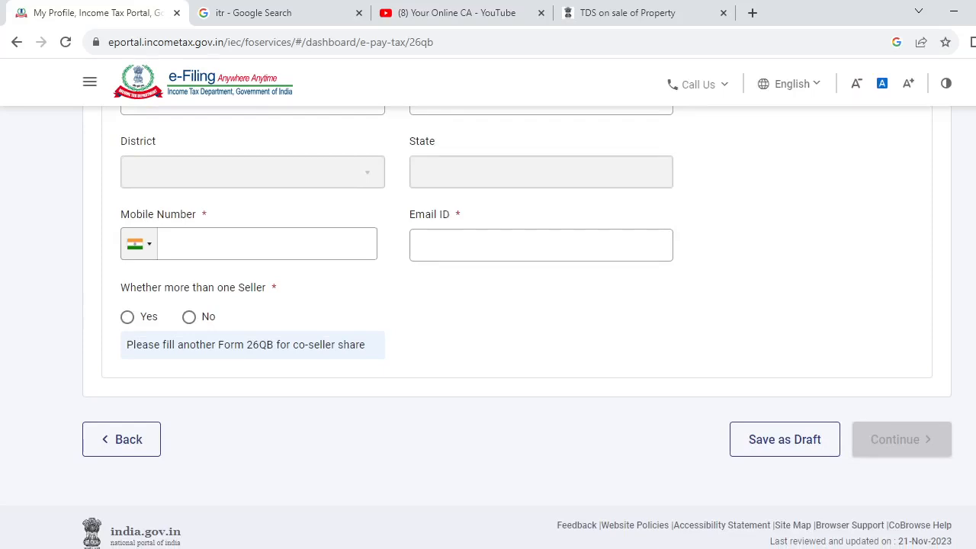
pyautogui.scroll(10, 488, 328)
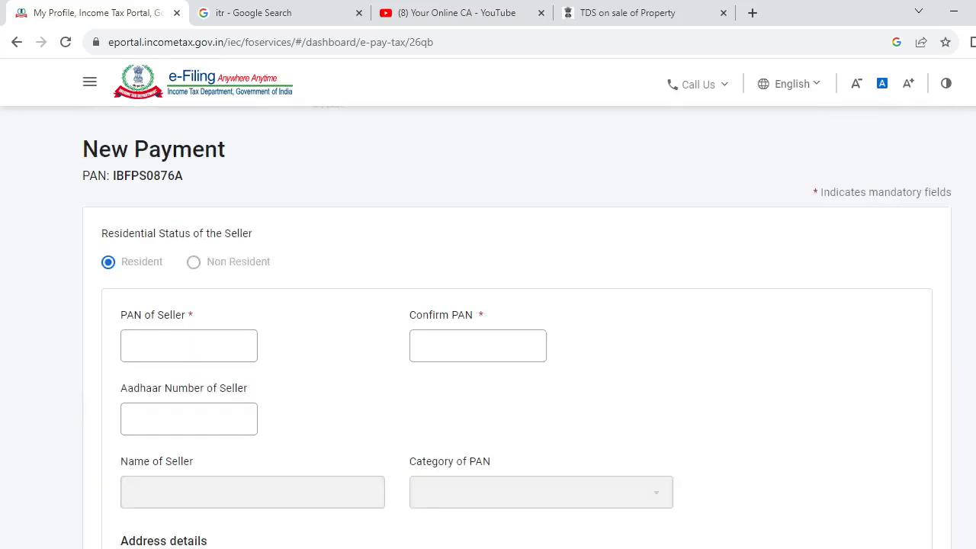
pyautogui.scroll(-1, 488, 328)
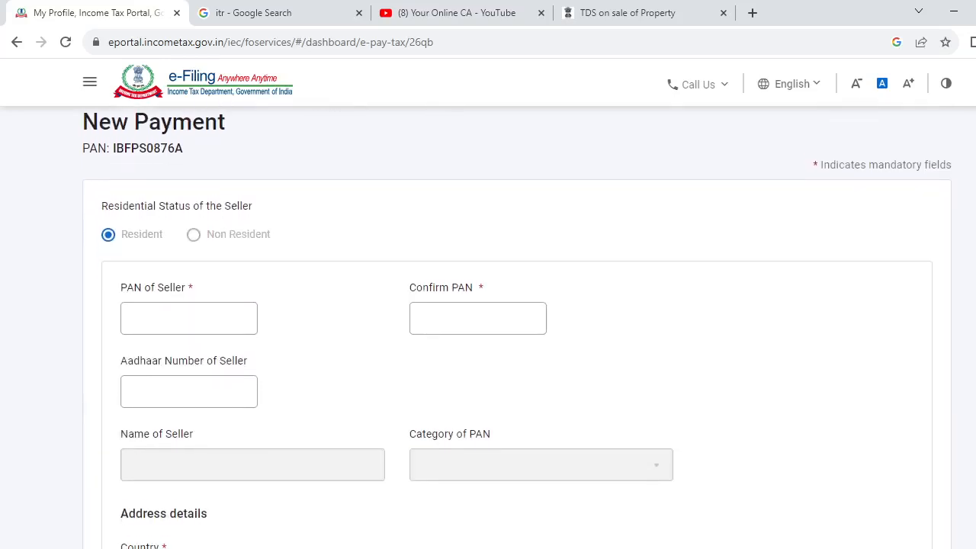
pyautogui.scroll(-1, 488, 327)
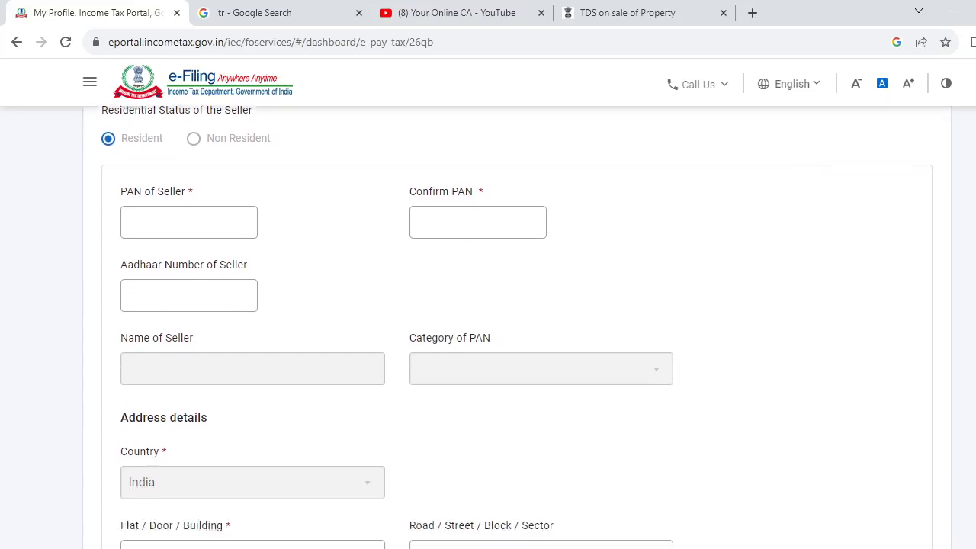
pyautogui.scroll(-1, 488, 328)
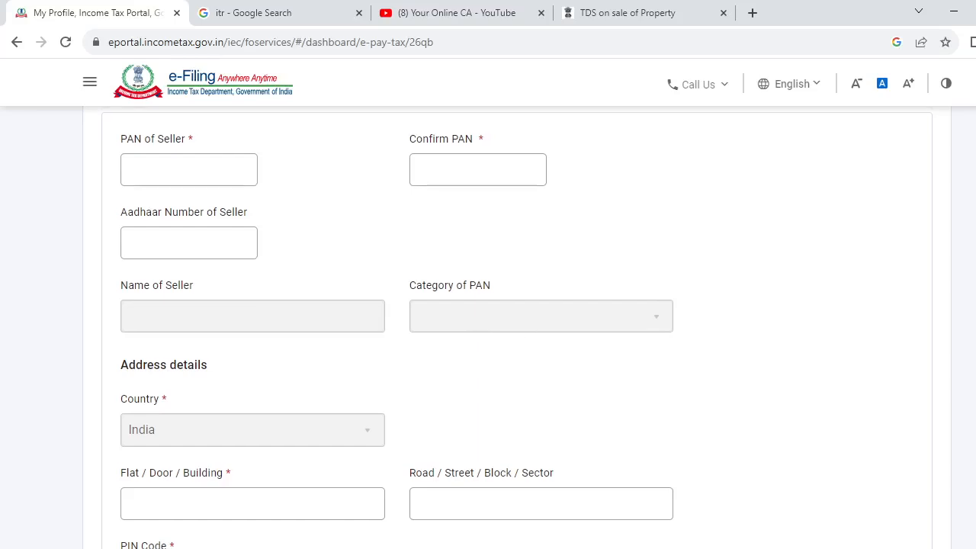
pyautogui.scroll(-2, 488, 328)
pyautogui.scroll(-1, 487, 327)
pyautogui.scroll(1, 488, 327)
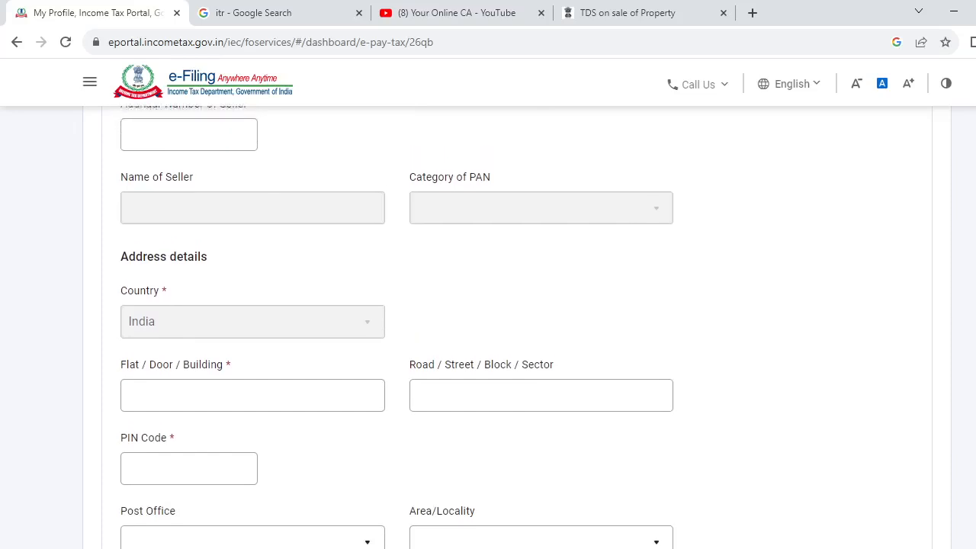
pyautogui.scroll(-1, 488, 327)
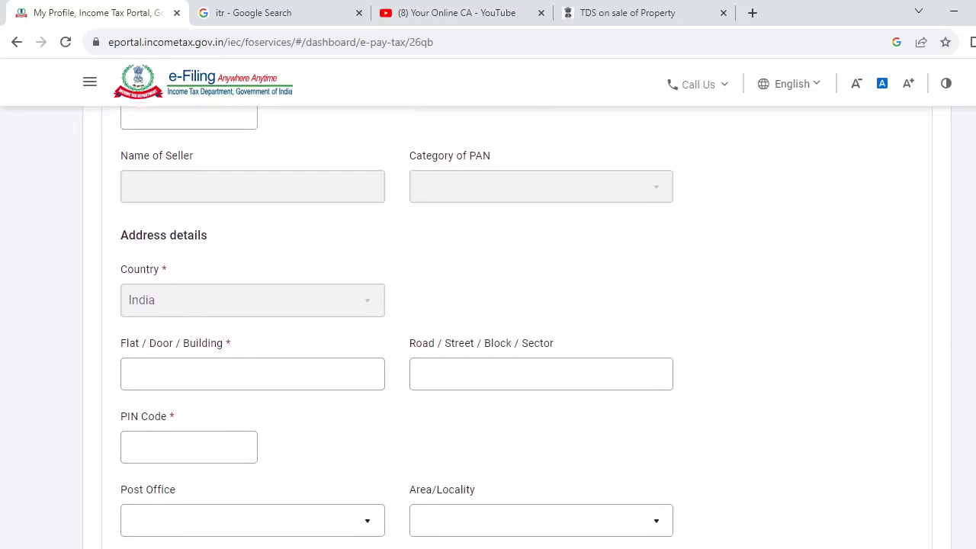
pyautogui.scroll(-1, 488, 327)
pyautogui.scroll(-3, 488, 328)
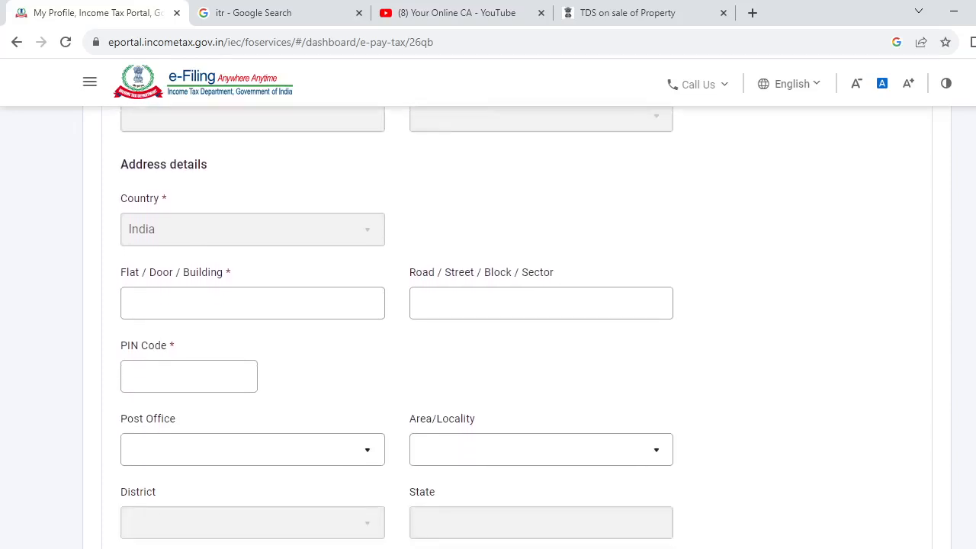
pyautogui.scroll(-2, 487, 328)
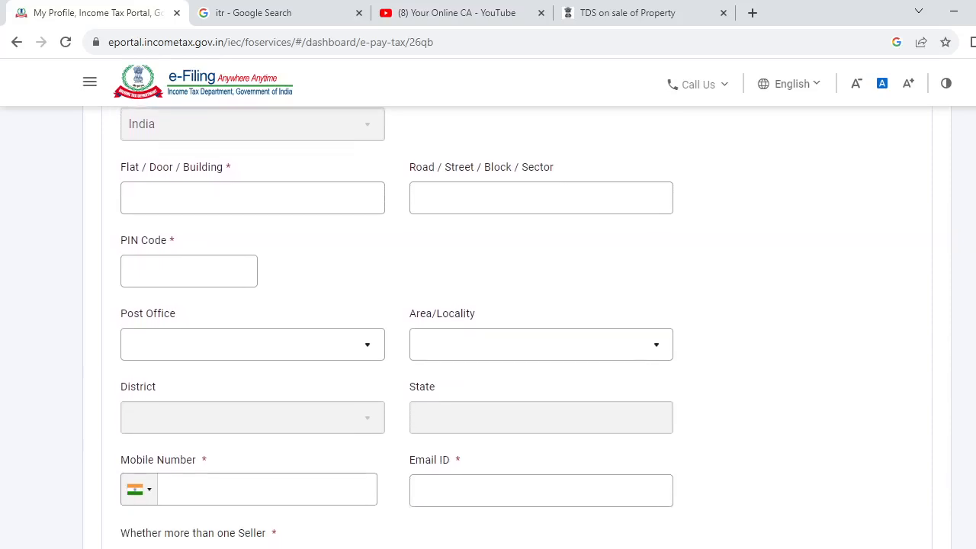
pyautogui.scroll(-3, 534, 282)
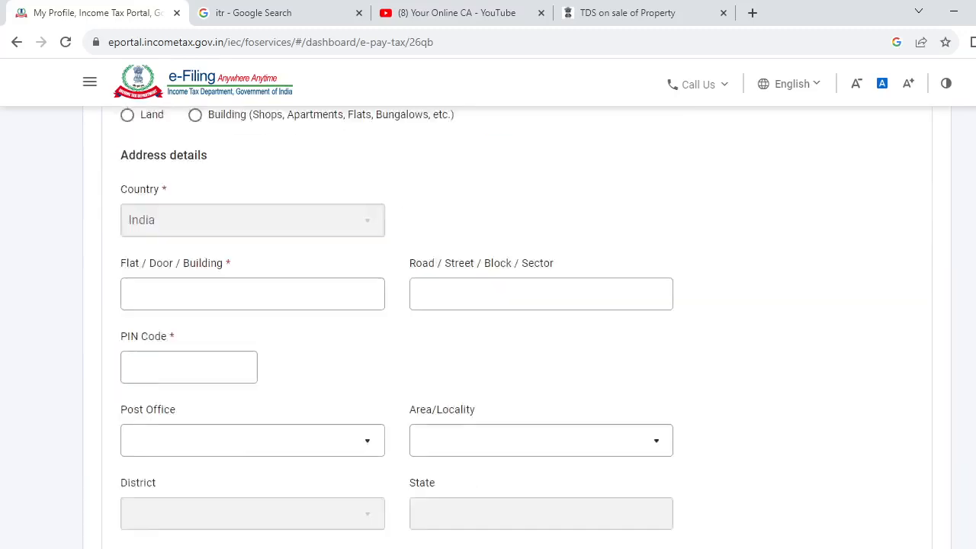
pyautogui.scroll(-4, 488, 328)
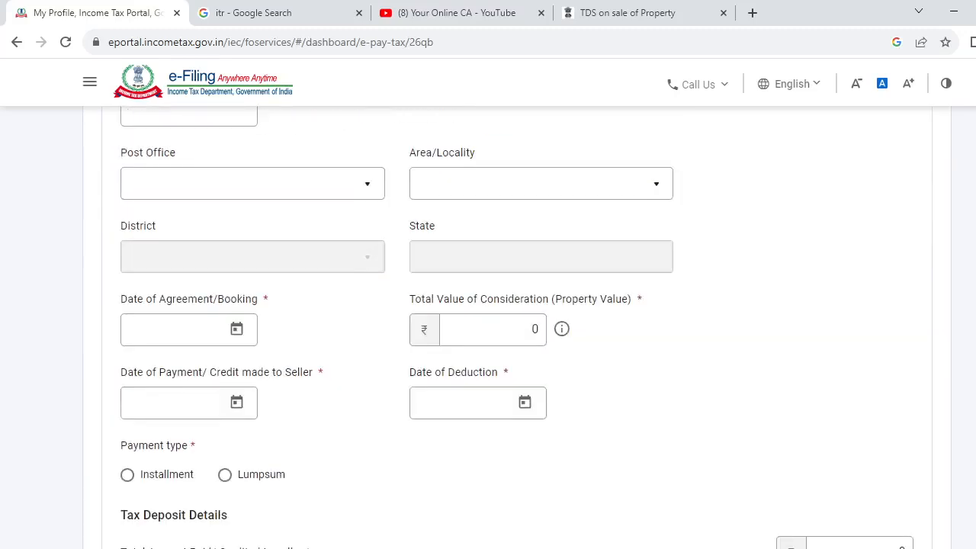
# Set the type of property to Building (Shops, Apartments, Flats, Bungalows, etc.).
pyautogui.scroll(5, 488, 328)
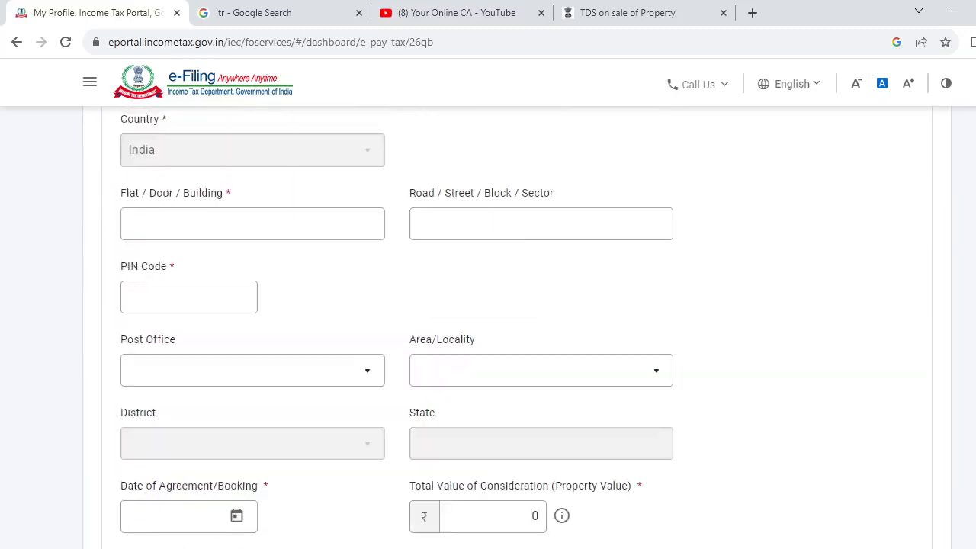
pyautogui.scroll(1, 487, 327)
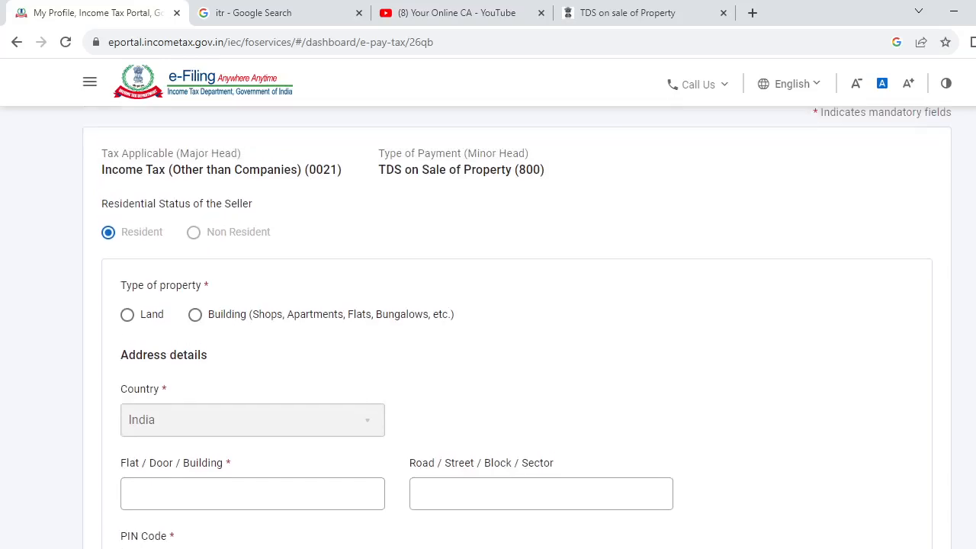
pyautogui.scroll(-1, 488, 328)
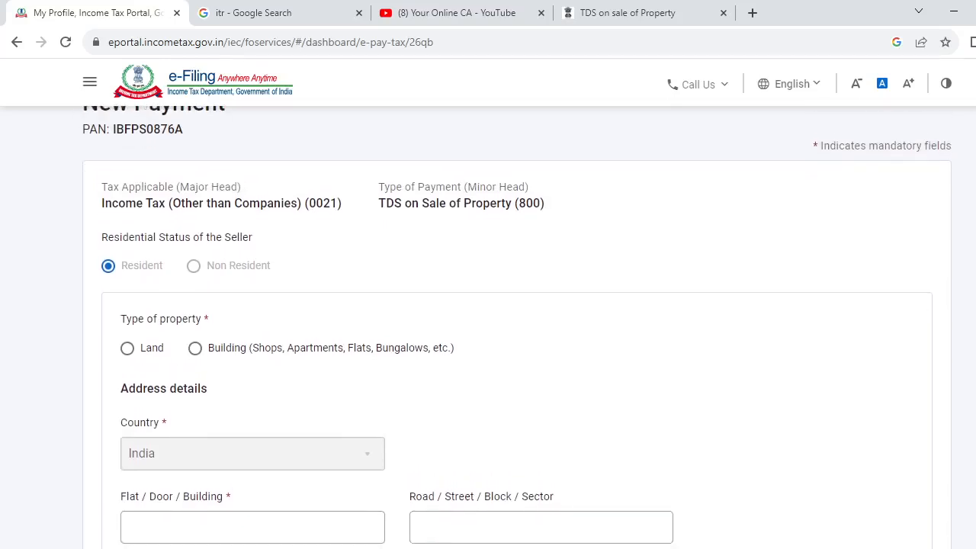
pyautogui.scroll(-1, 487, 328)
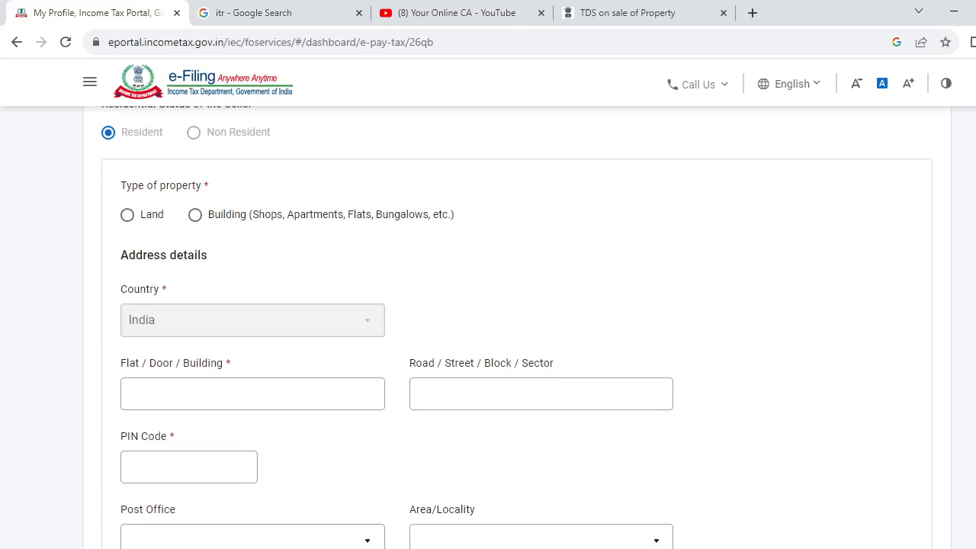
pyautogui.click(195, 216)
# Set the Date of Agreement/Booking to 01-Nov-2023.
pyautogui.scroll(-1, 517, 327)
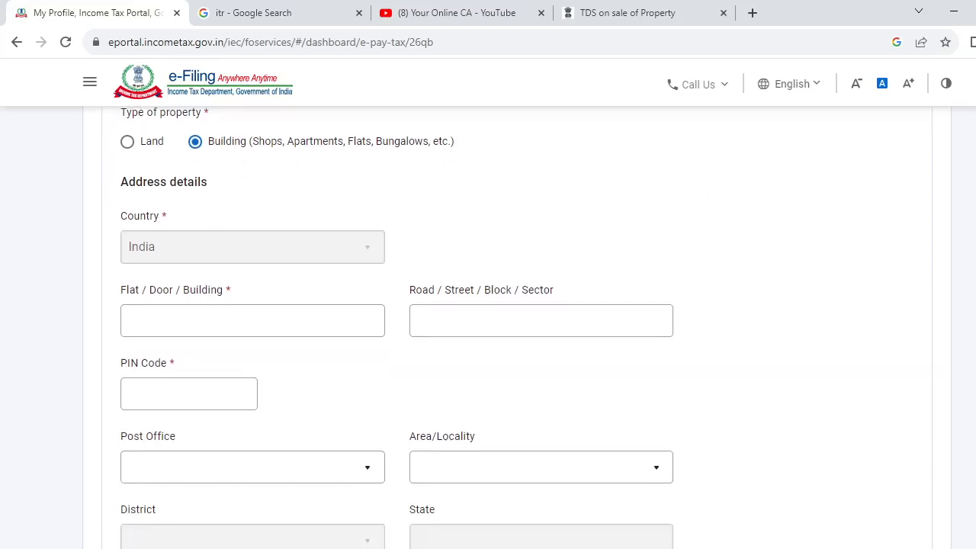
pyautogui.scroll(-2, 397, 327)
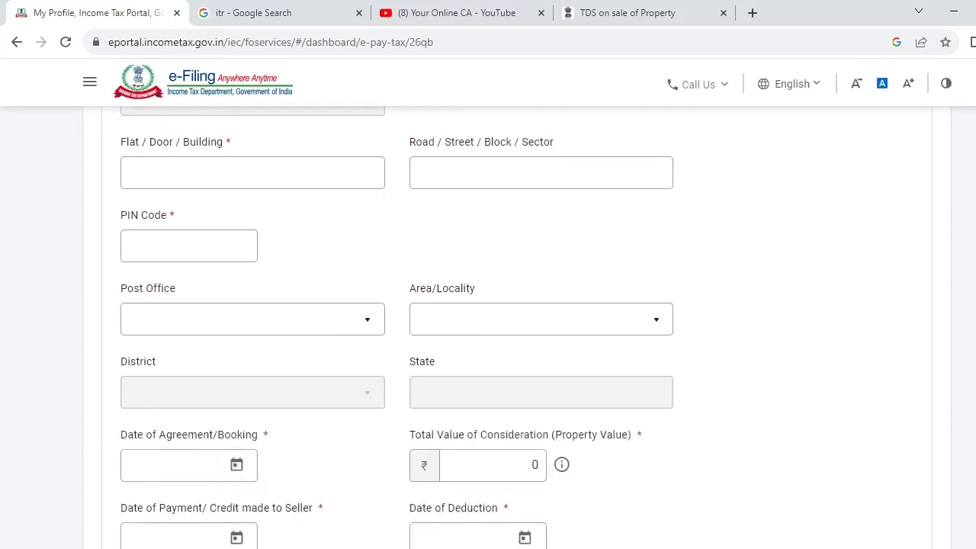
pyautogui.scroll(-1, 397, 326)
pyautogui.scroll(-2, 397, 327)
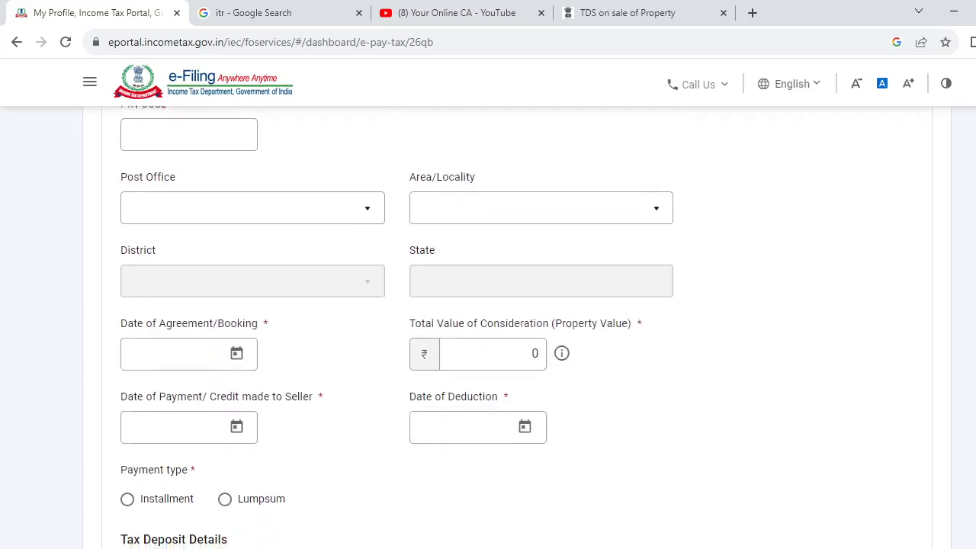
pyautogui.scroll(-1, 398, 327)
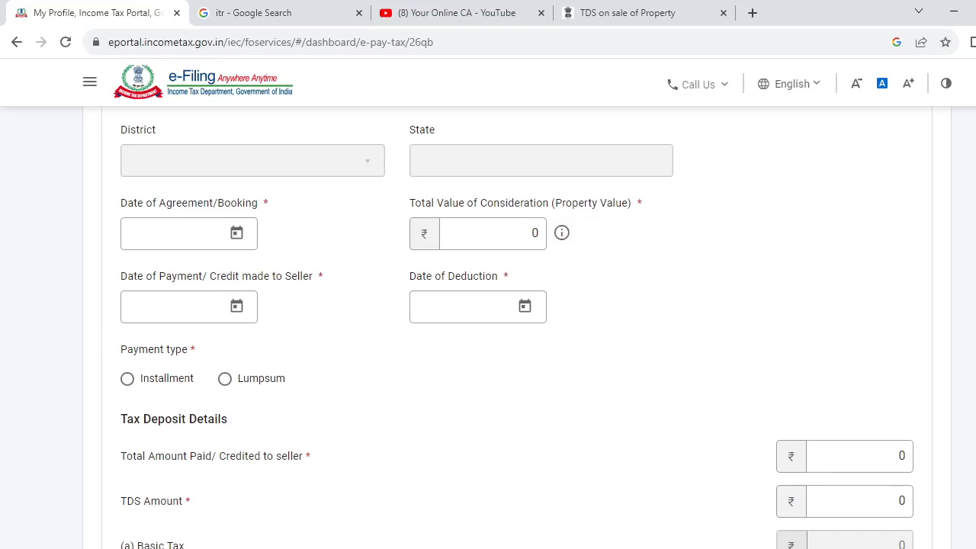
pyautogui.click(237, 233)
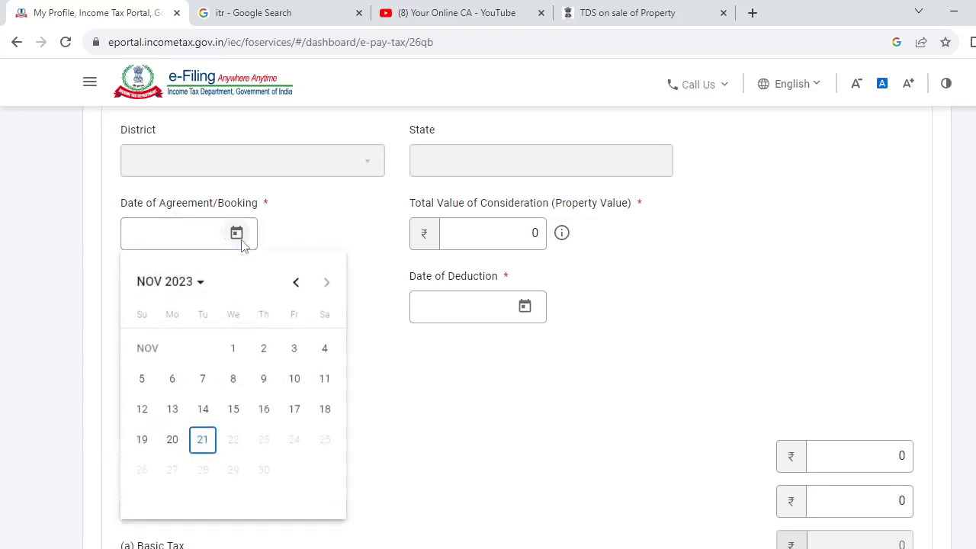
pyautogui.click(241, 348)
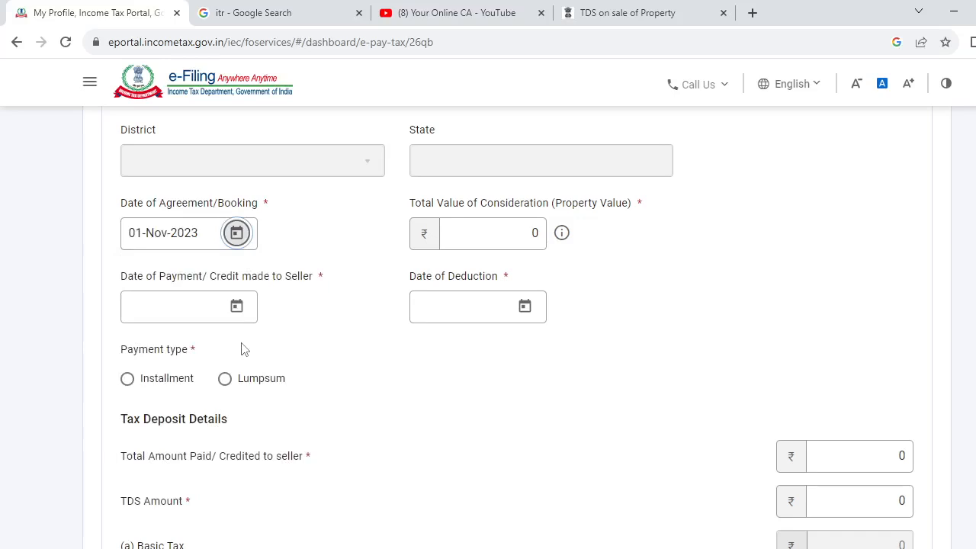
# Enter the total value of consideration (property value) as 60,00,000 rupees.
pyautogui.click(531, 233)
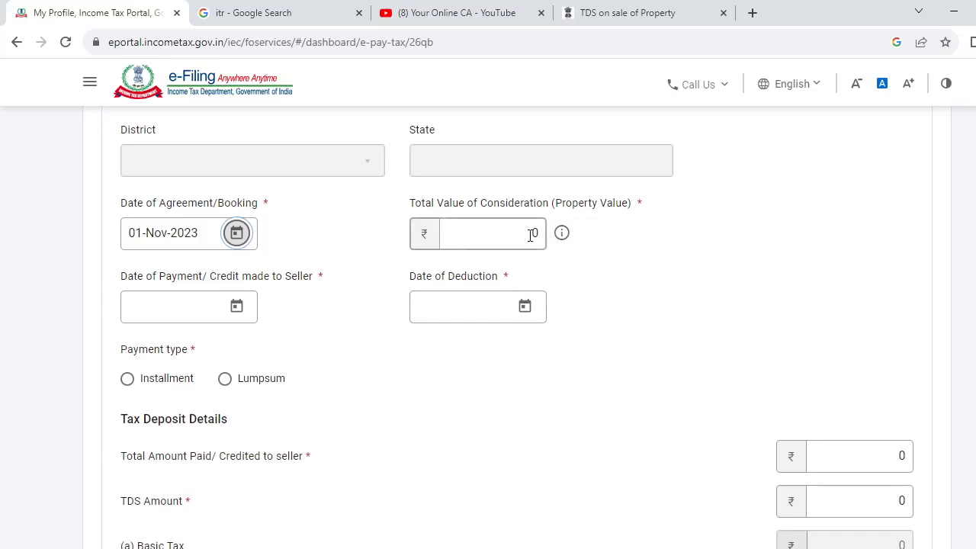
pyautogui.doubleClick(531, 234)
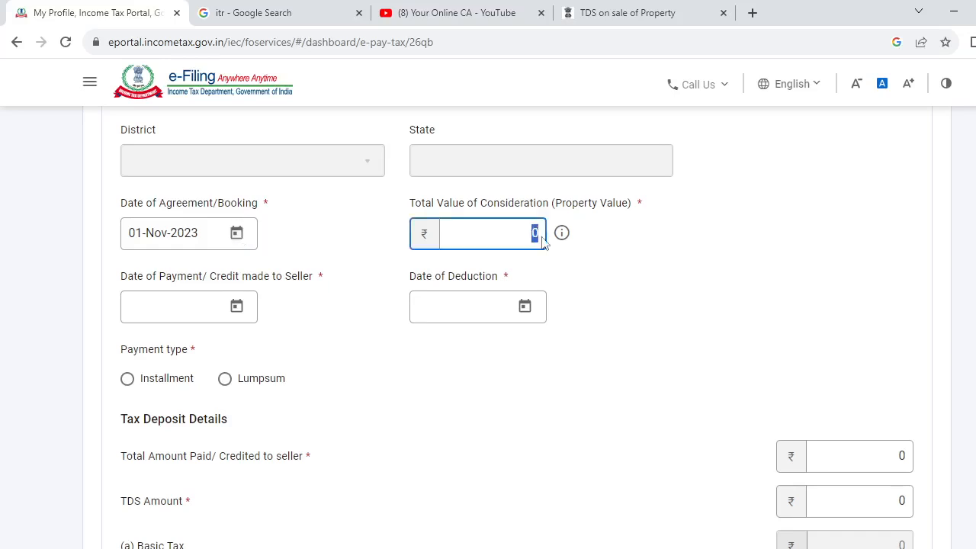
pyautogui.write('600000')
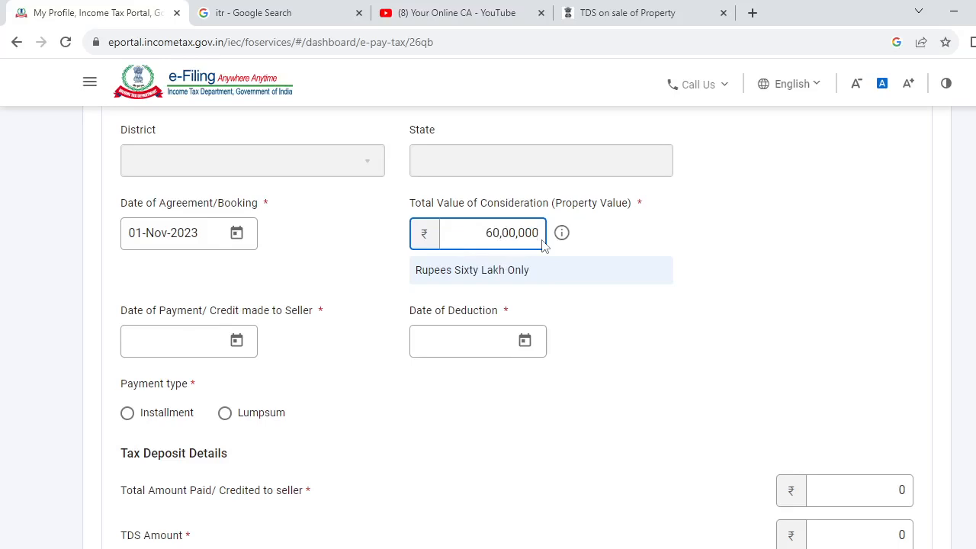
pyautogui.click(736, 238)
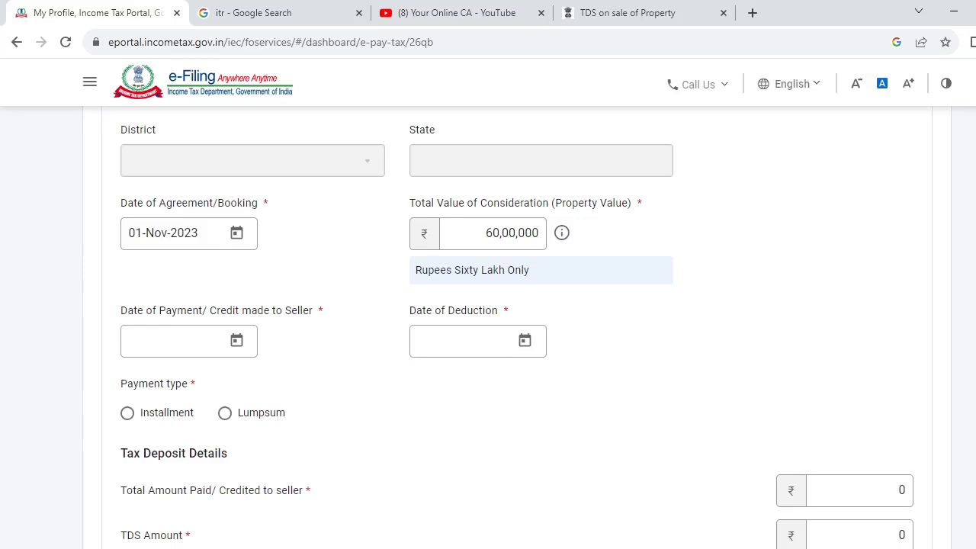
# Set the Date of Payment/Credit made to Seller to 21-Nov-2023.
pyautogui.scroll(-1, 488, 328)
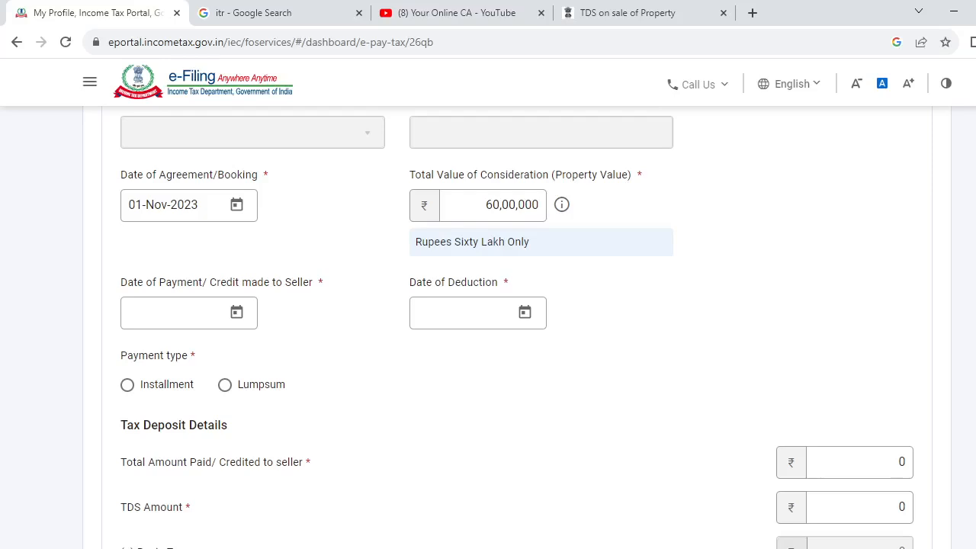
pyautogui.click(236, 313)
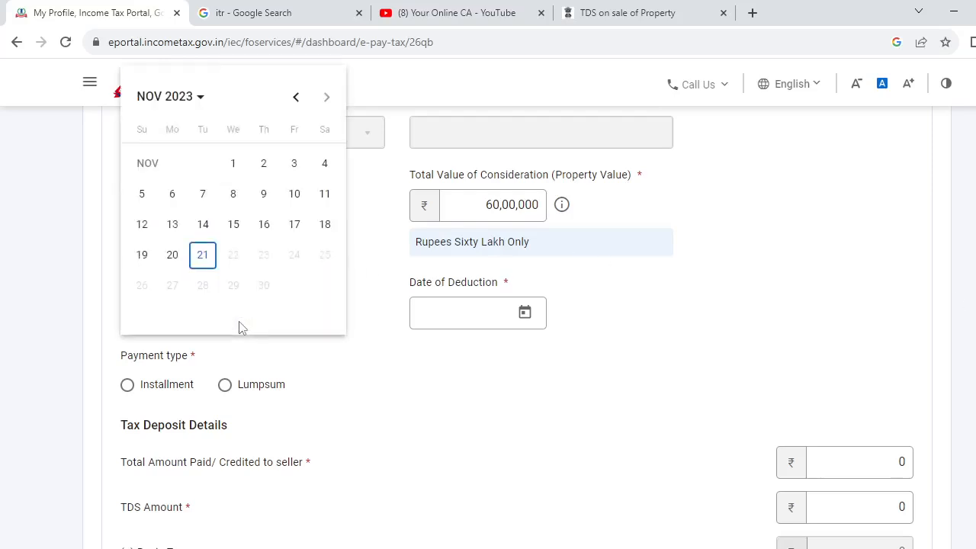
pyautogui.click(203, 260)
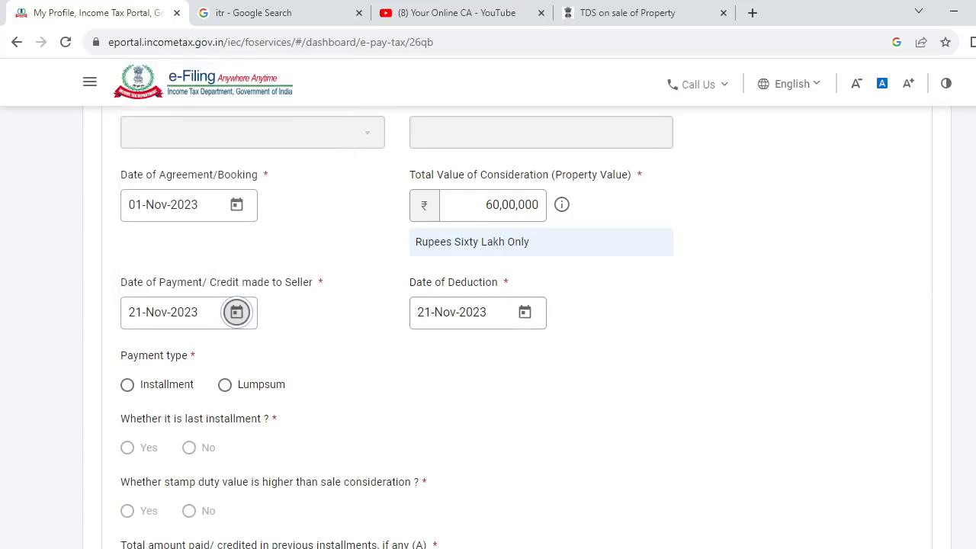
# Choose Lumpsum as the payment type and answer No to whether stamp duty value exceeds sale consideration.
pyautogui.scroll(-3, 488, 328)
pyautogui.scroll(2, 488, 328)
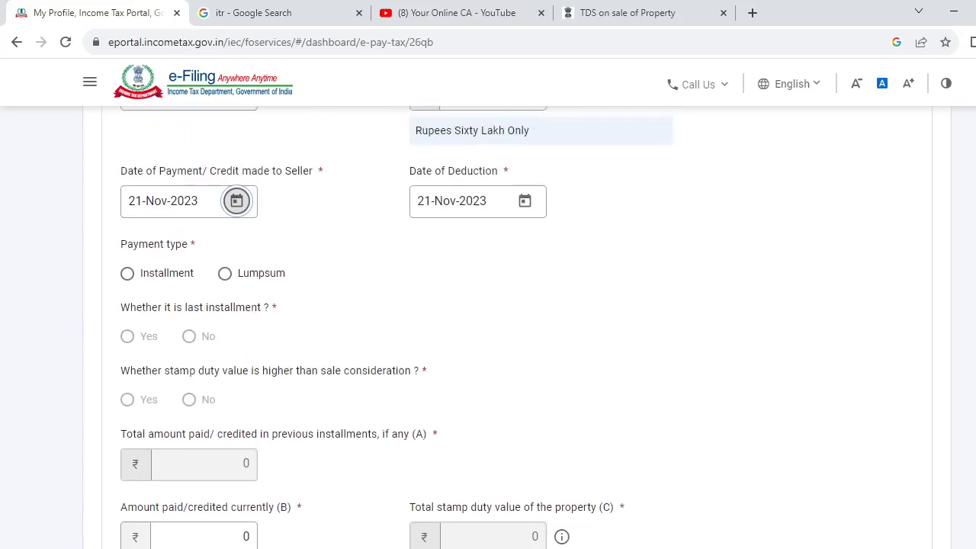
pyautogui.scroll(-1, 397, 328)
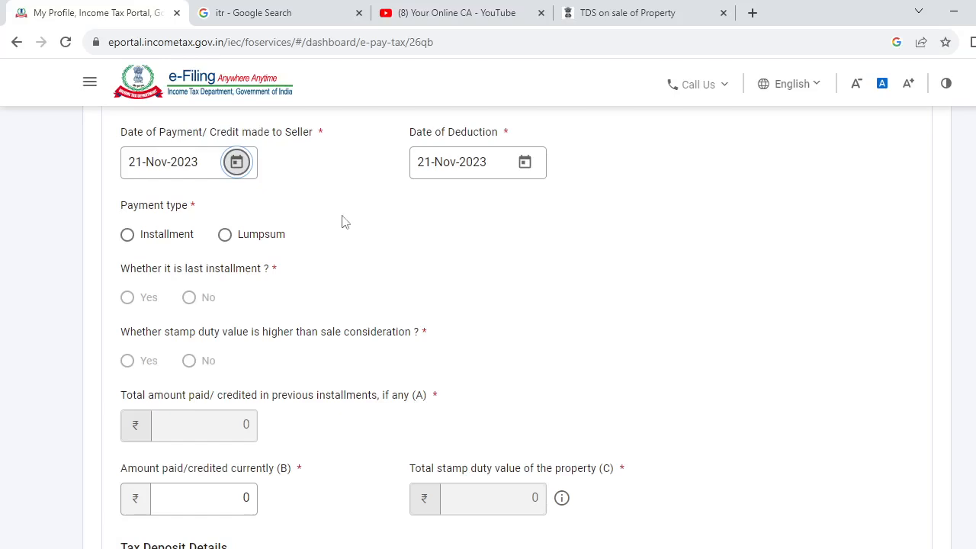
pyautogui.click(251, 238)
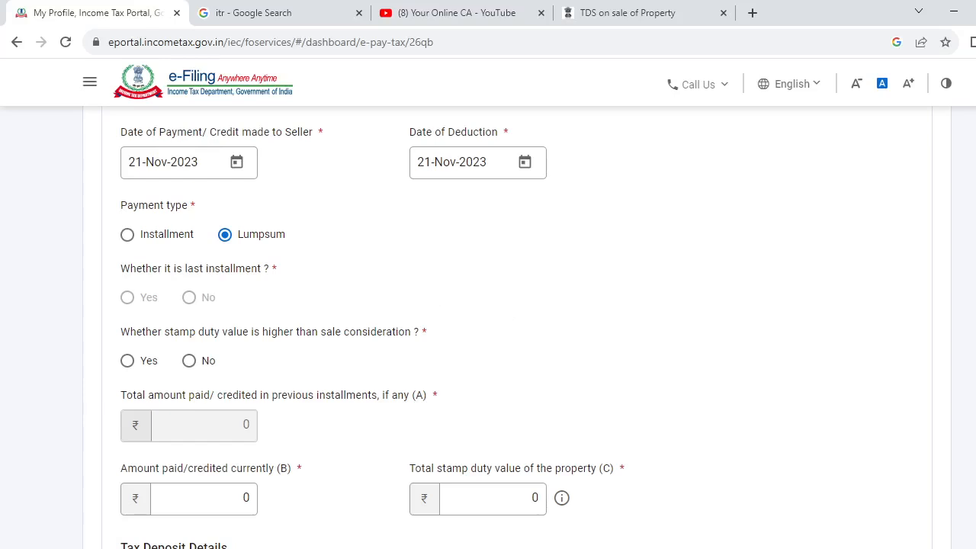
pyautogui.scroll(-1, 488, 328)
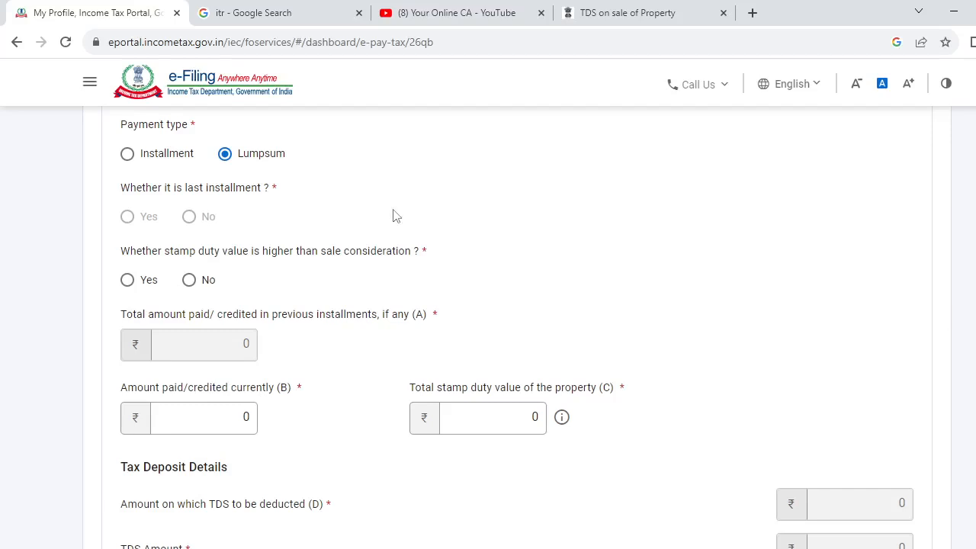
pyautogui.click(202, 288)
# Enter the amount paid/credited currently as 60,00,000 rupees.
pyautogui.click(242, 421)
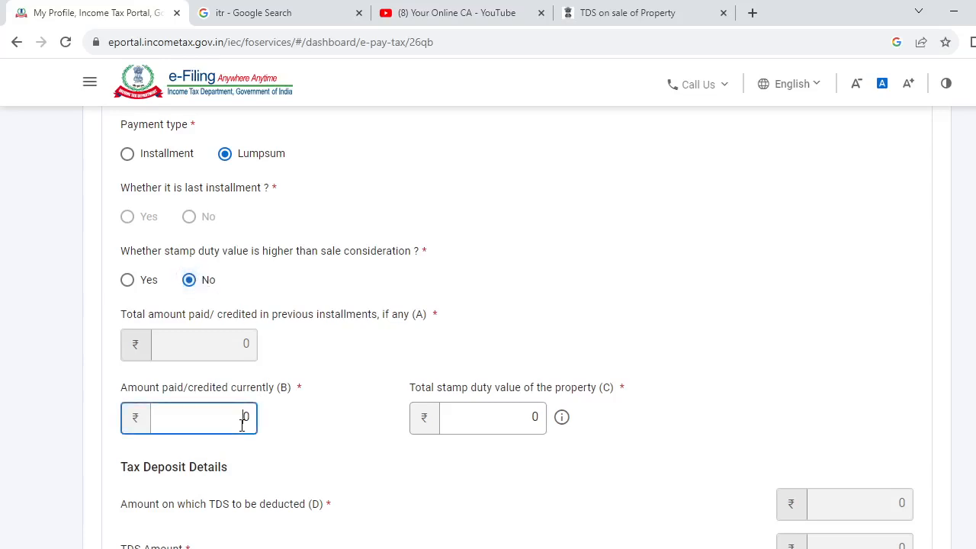
pyautogui.write('60,00,0')
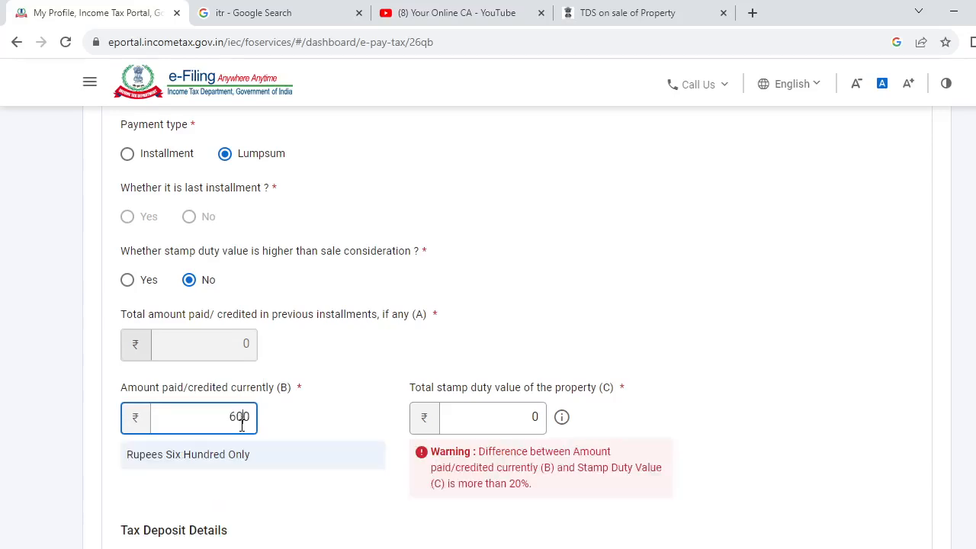
pyautogui.write('0')
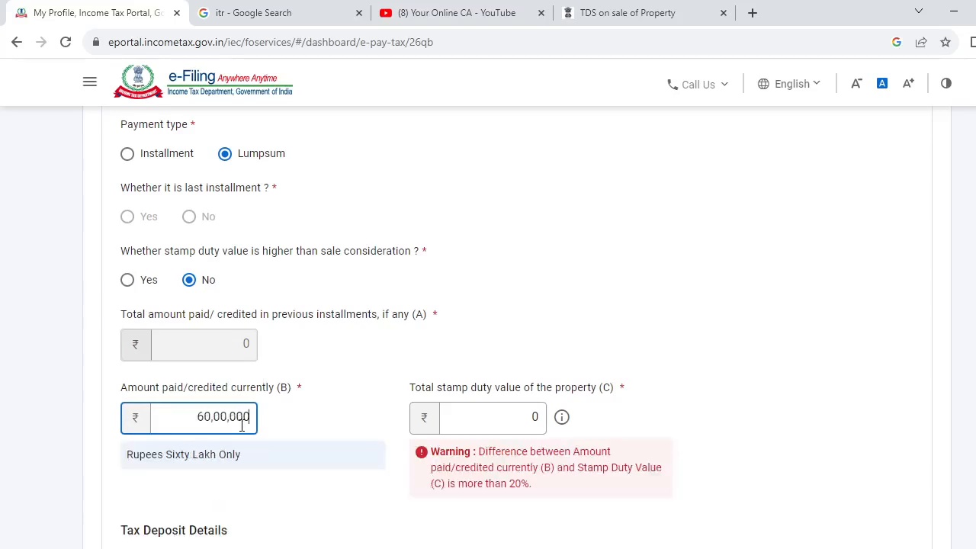
pyautogui.click(302, 439)
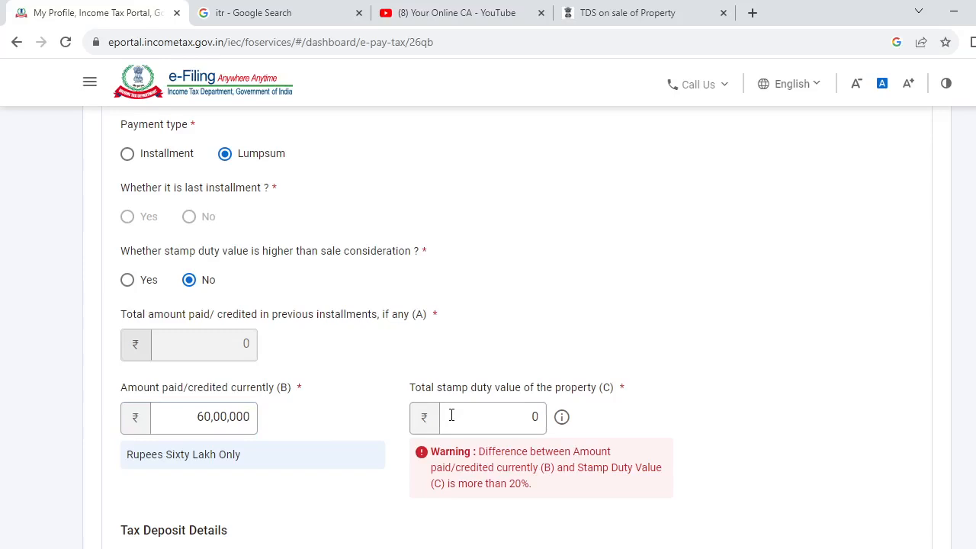
# Set the total stamp duty value of the property to 60,00,000 rupees.
pyautogui.click(512, 424)
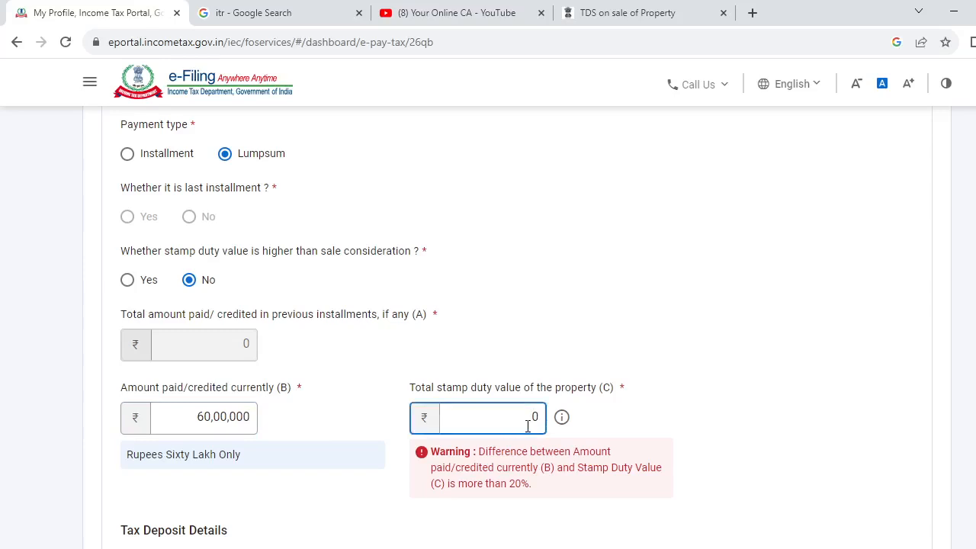
pyautogui.write('600000')
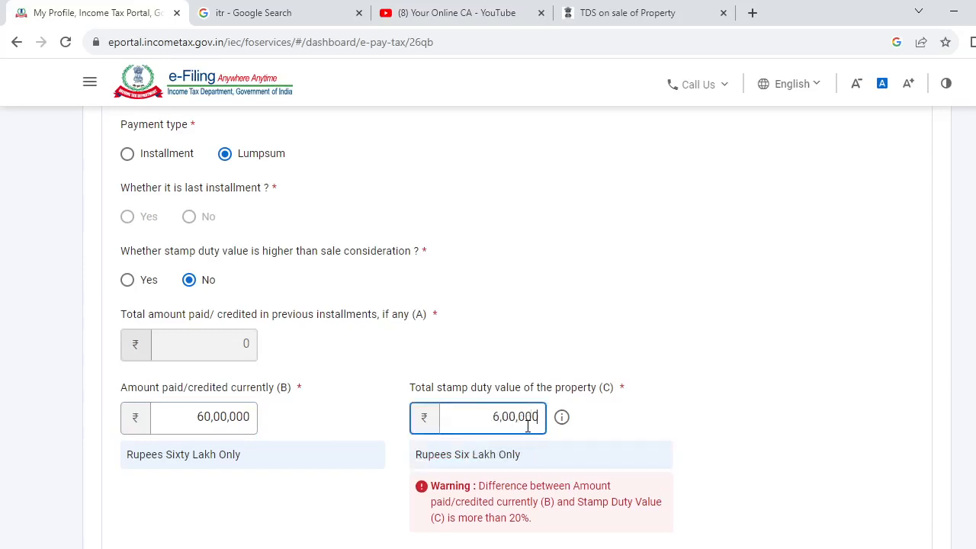
pyautogui.click(761, 406)
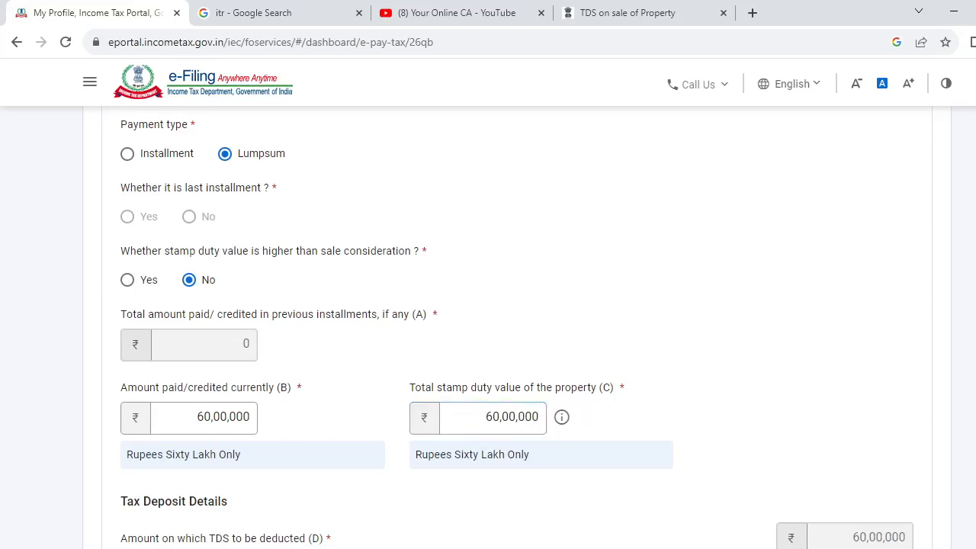
# Switch the payment type to Installment and answer No to whether it is the last installment.
pyautogui.scroll(-4, 487, 327)
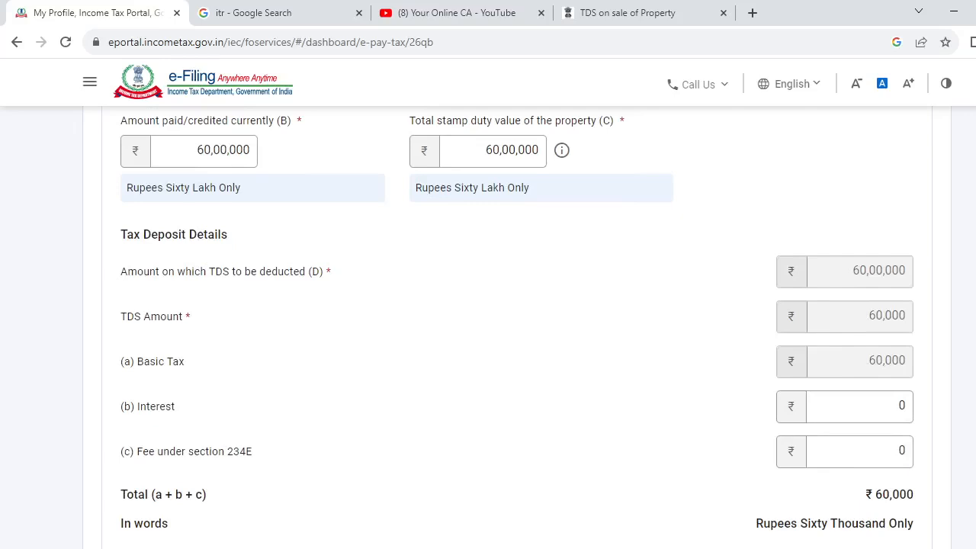
pyautogui.scroll(-1, 488, 328)
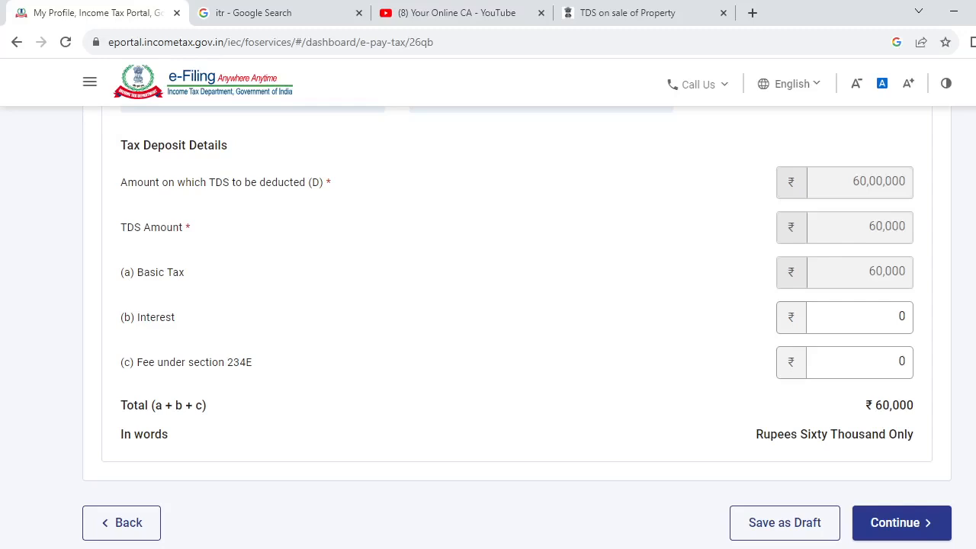
pyautogui.scroll(7, 488, 327)
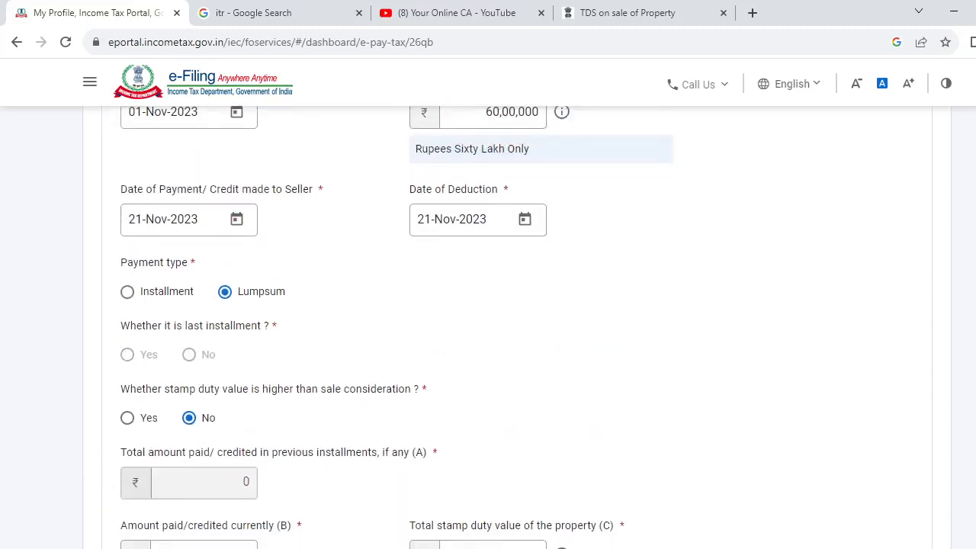
pyautogui.click(128, 292)
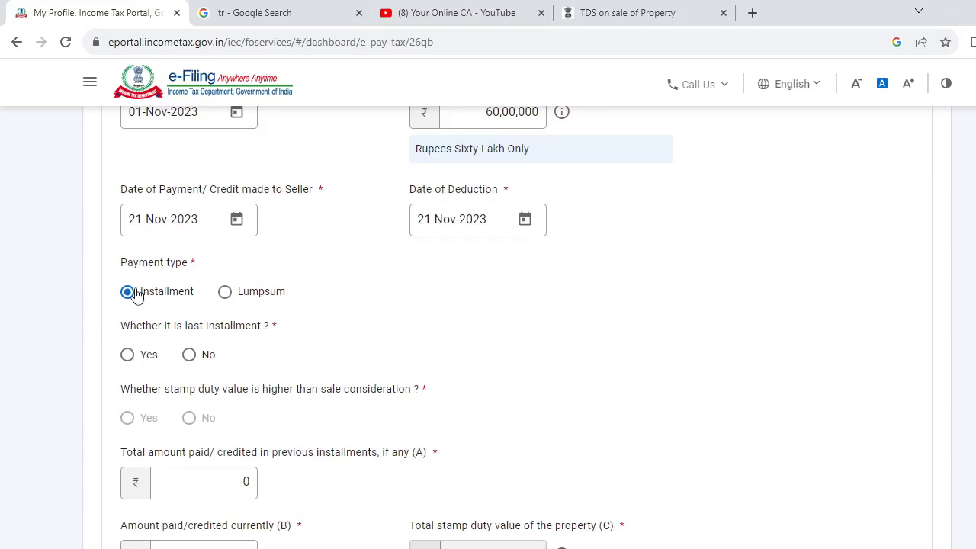
pyautogui.click(189, 355)
# Enter 30,00,000 rupees as the total amount paid/credited in previous installments.
pyautogui.scroll(-2, 488, 327)
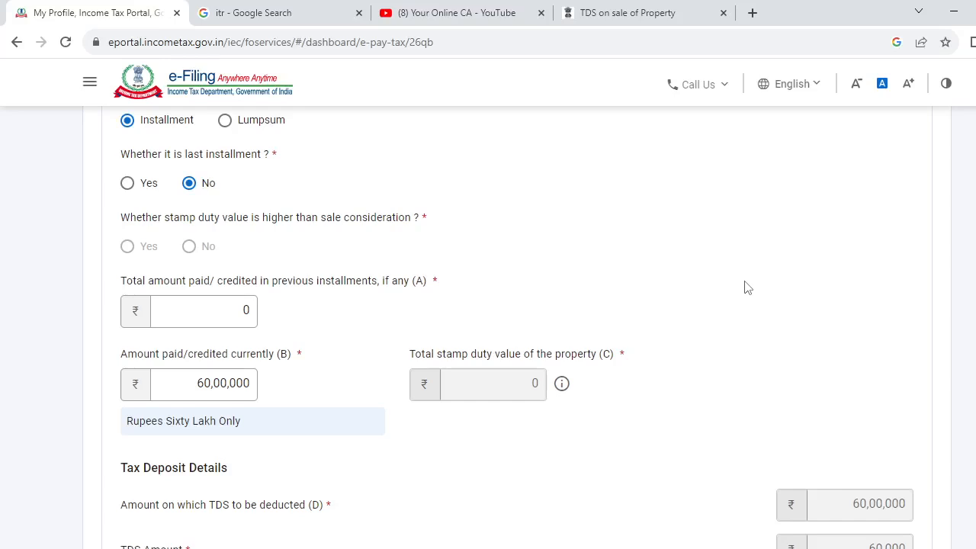
pyautogui.click(241, 315)
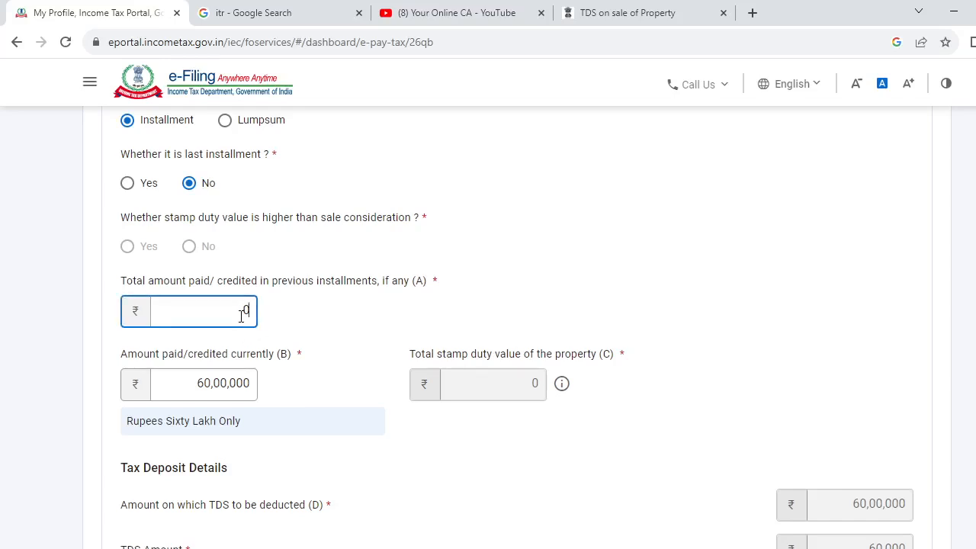
pyautogui.write('30,00,00')
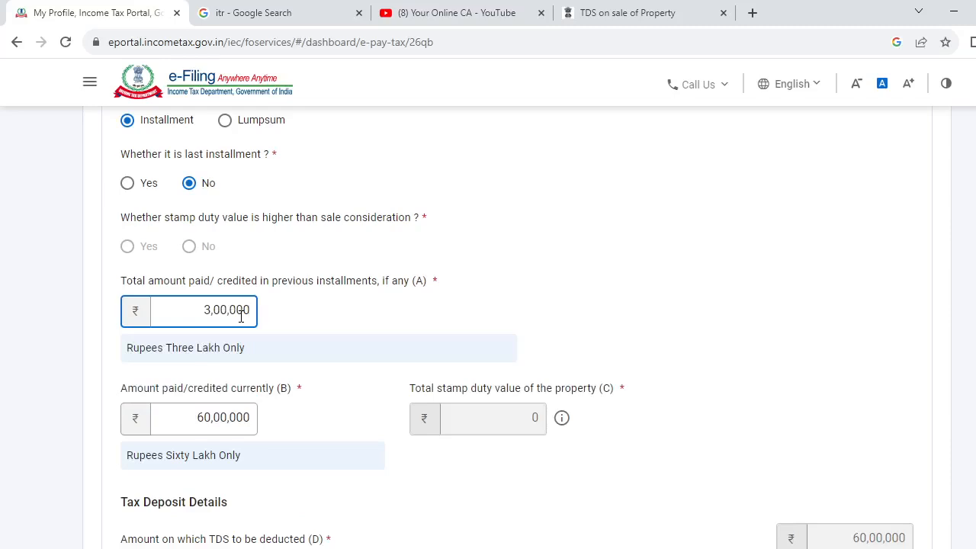
pyautogui.write('0')
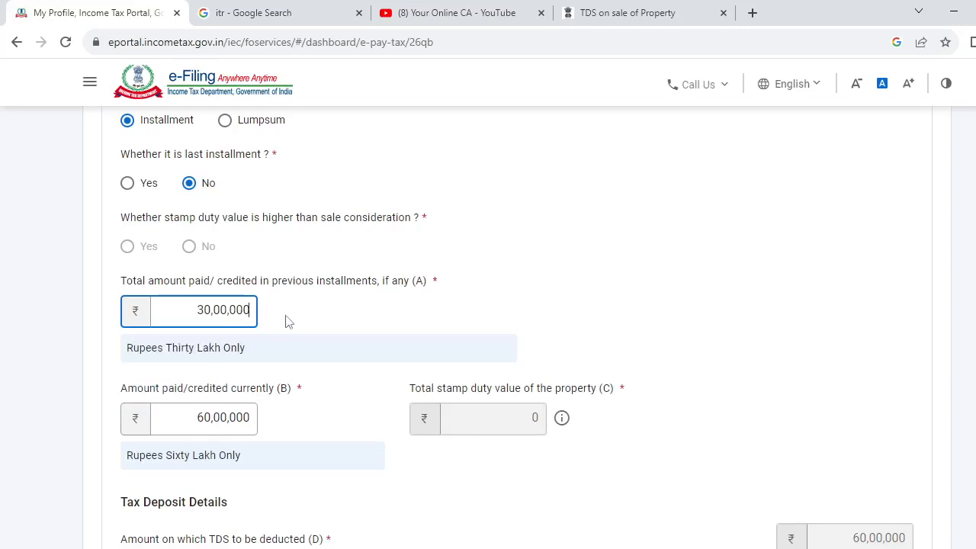
pyautogui.click(300, 320)
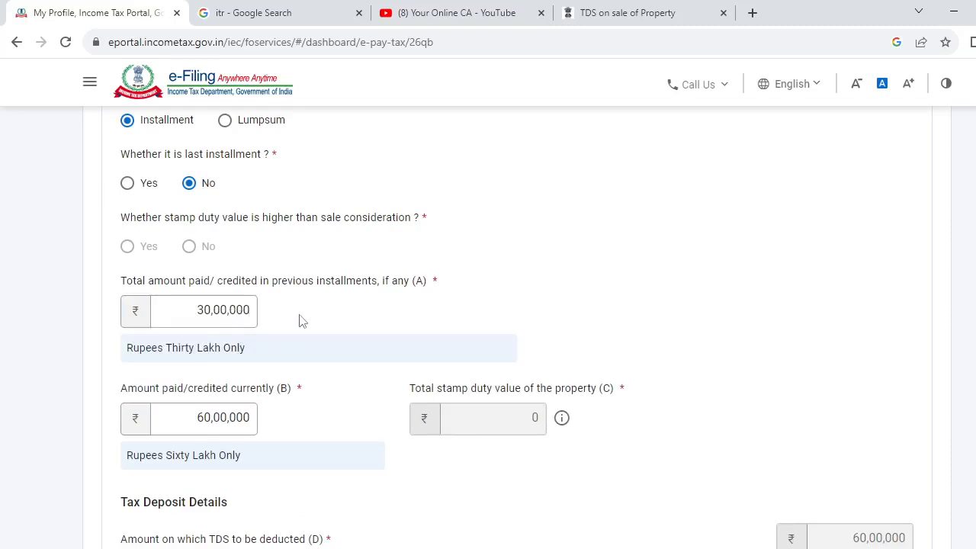
# Change the amount paid/credited currently to 30,00,000 rupees.
pyautogui.click(254, 421)
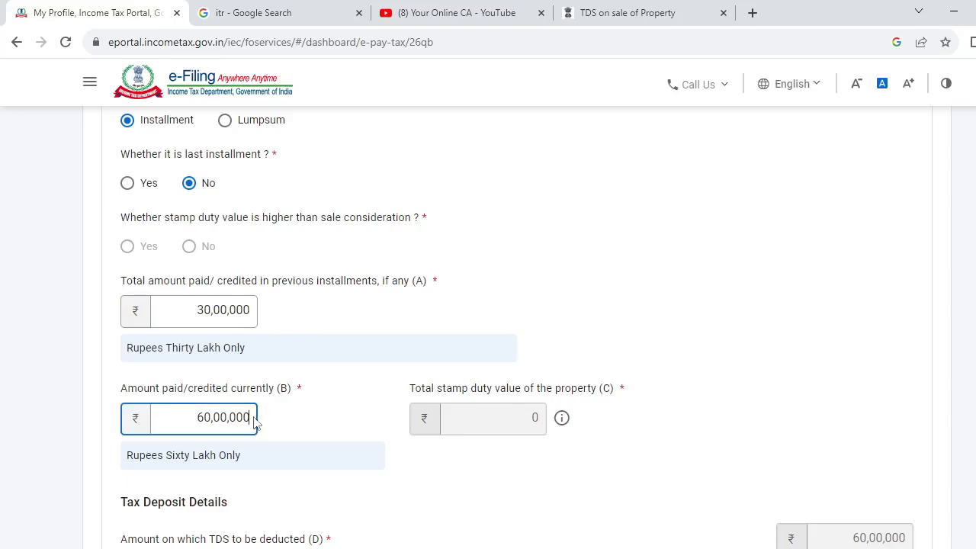
pyautogui.press('BackSpace')
pyautogui.press('BackSpace')
pyautogui.press('BackSpace')
pyautogui.press('BackSpace')
pyautogui.press('BackSpace')
pyautogui.press('BackSpace')
pyautogui.press('BackSpace')
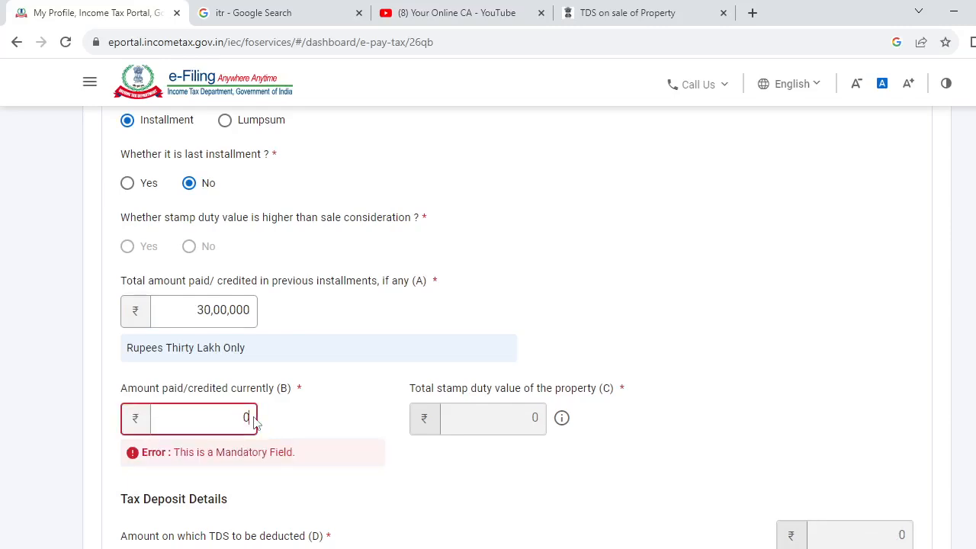
pyautogui.write('3000000')
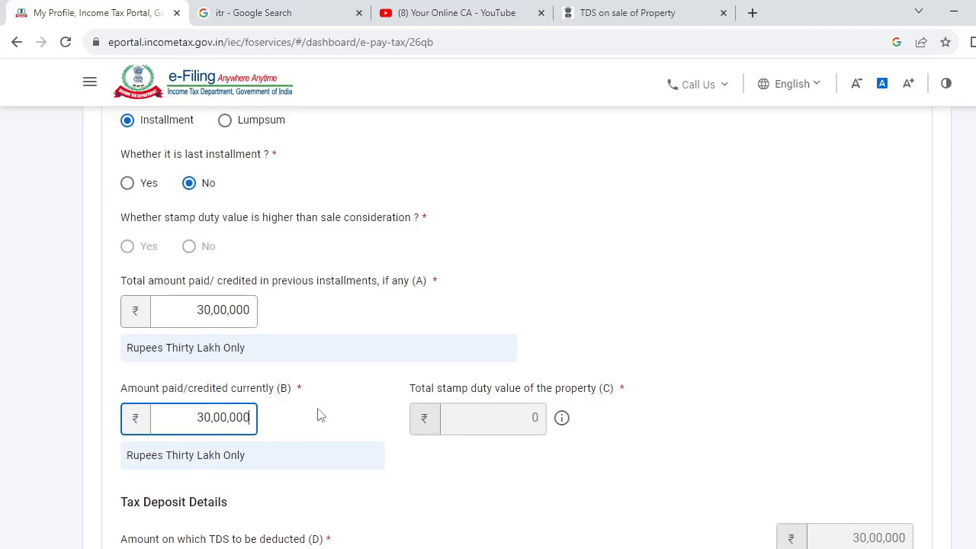
pyautogui.click(320, 415)
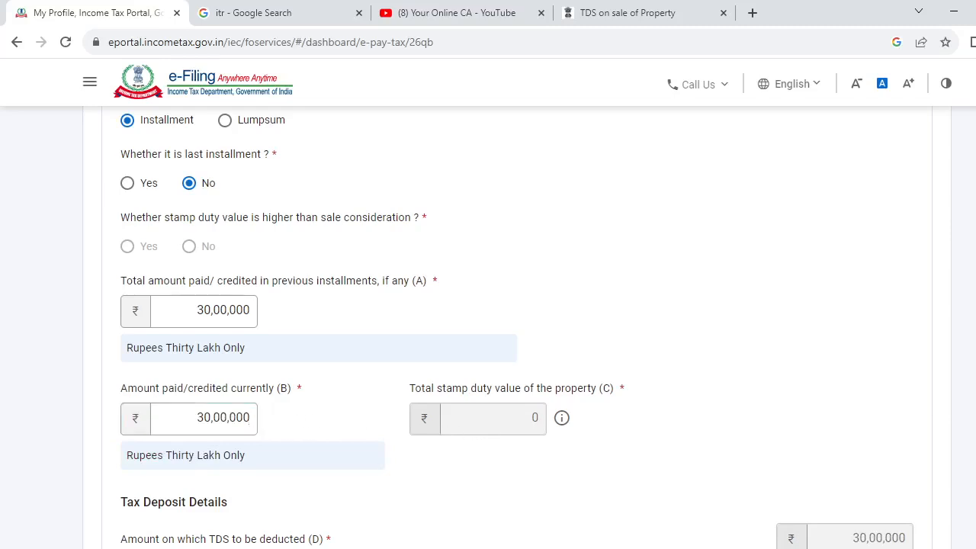
# Scroll down to review the computed tax deposit details and total payable.
pyautogui.scroll(-2, 517, 325)
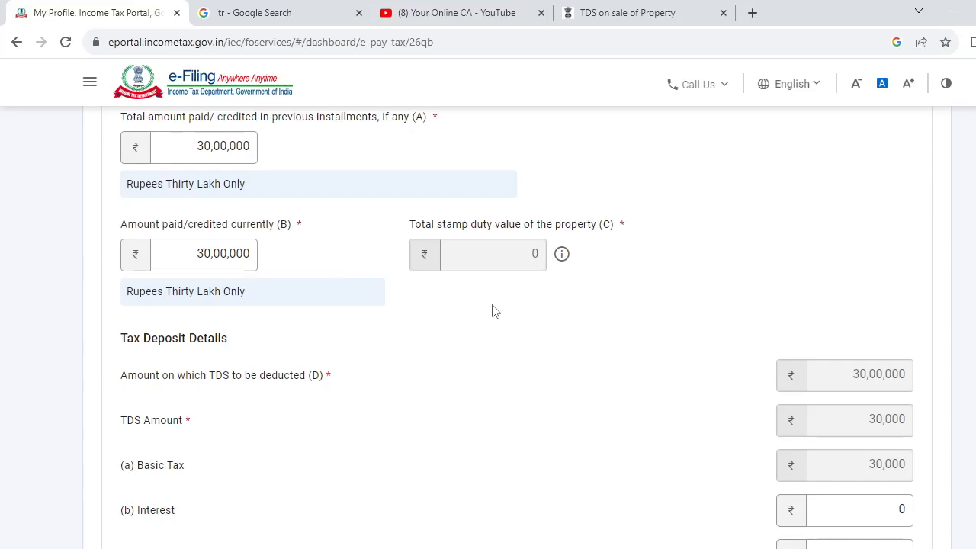
pyautogui.scroll(-4, 491, 310)
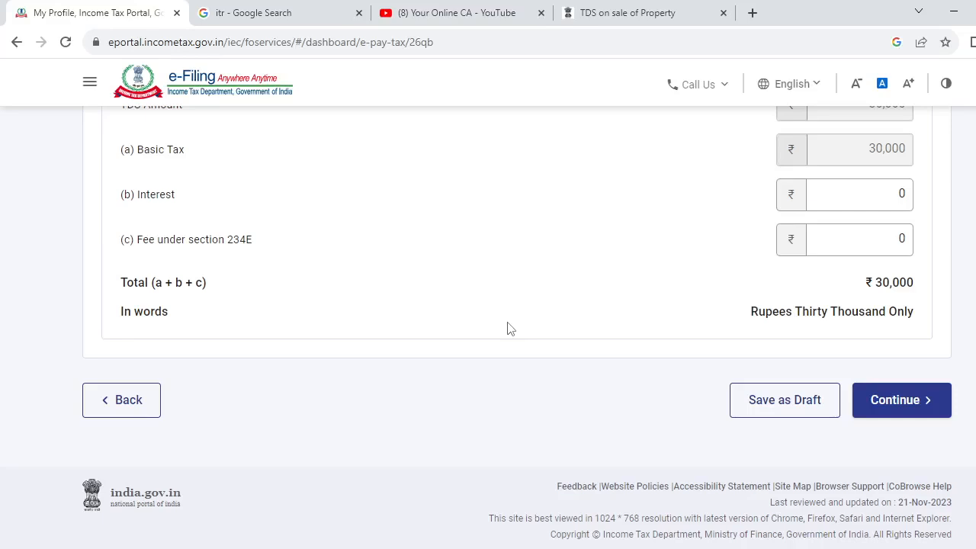
pyautogui.hotkey('alt', 'Tab')
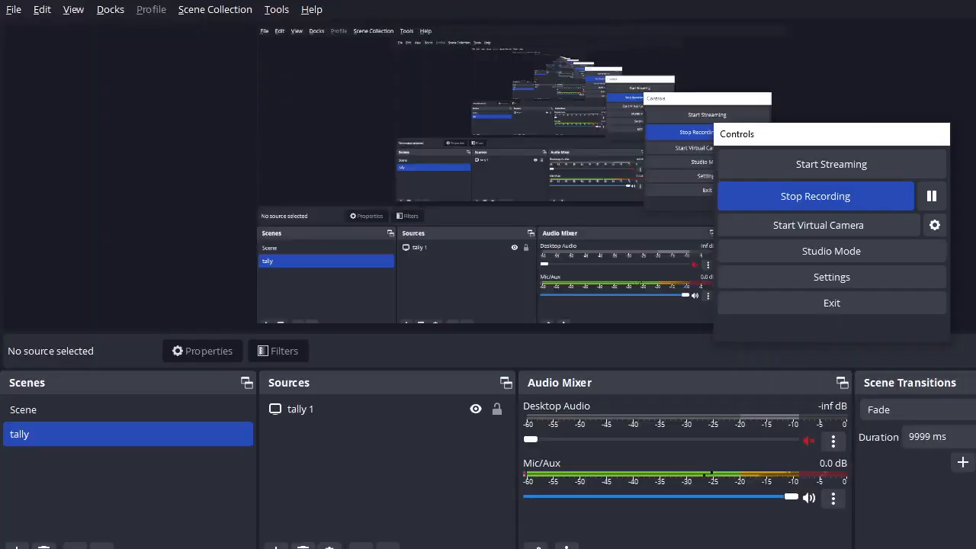